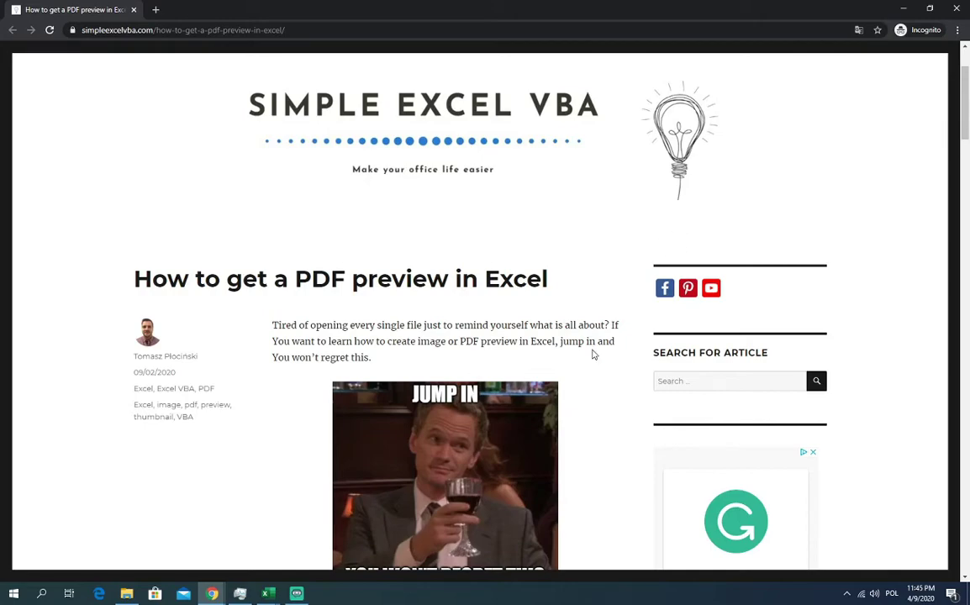
Step: Minimize Chrome and run Module1's pdfpreviewinExcel macro to place the JUMP IN image
left_click(904, 7)
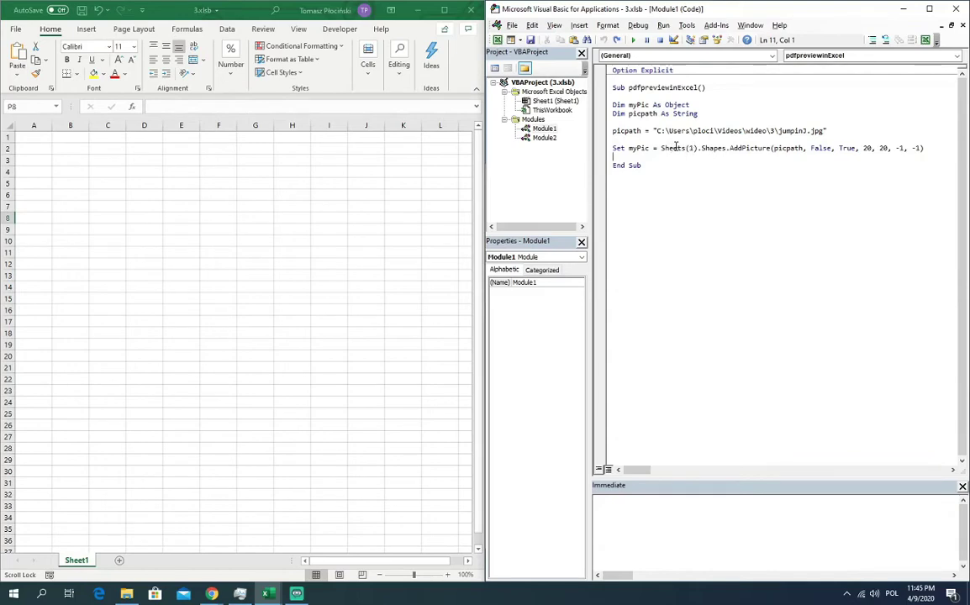
left_click(663, 148)
key("F5")
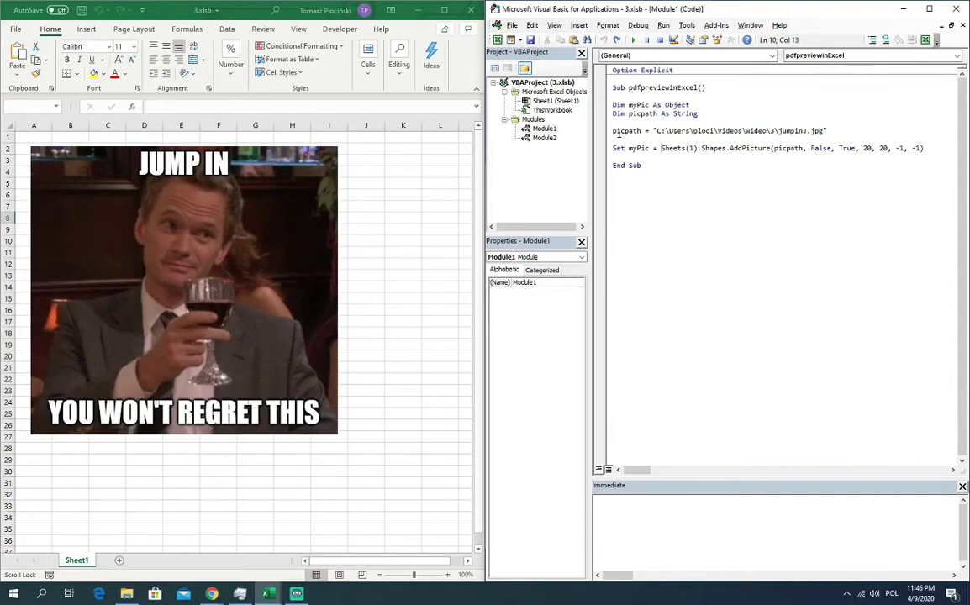
Step: Remove Module2's breakpoint and run its macro, scrolling right to see the embedded 3.pdf
double_click(554, 140)
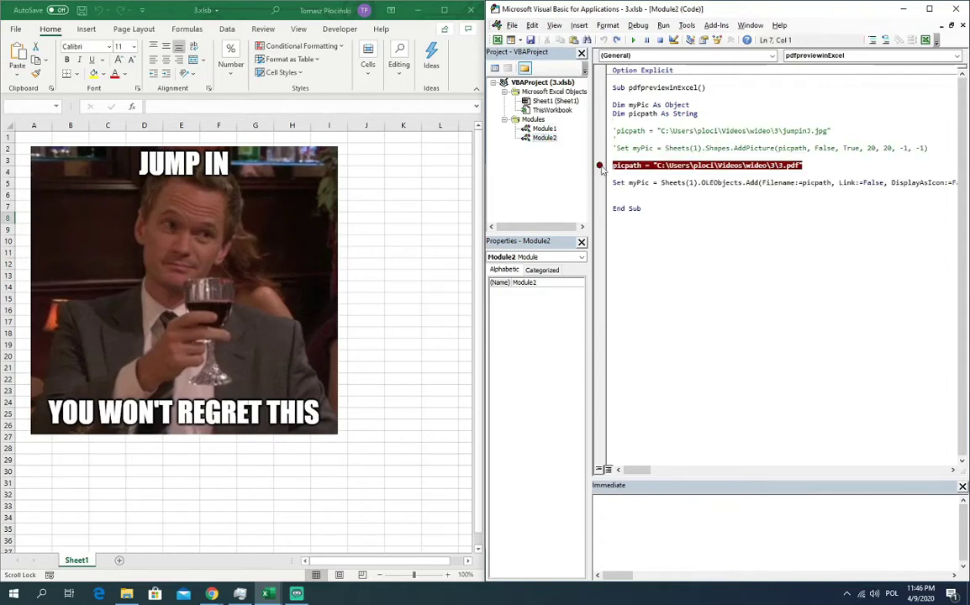
left_click(600, 166)
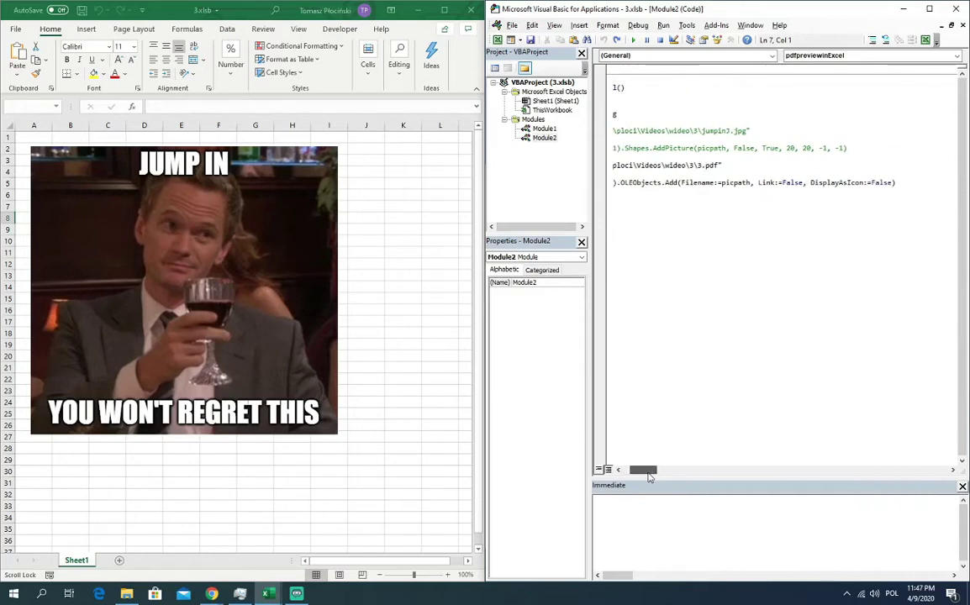
left_click_drag(642, 476, 639, 476)
left_click(691, 175)
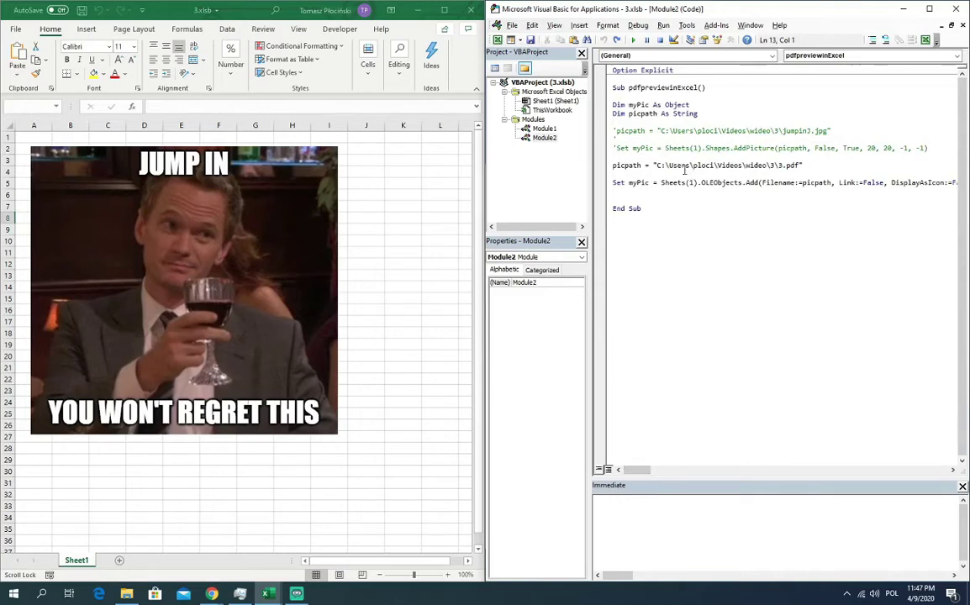
key("F5")
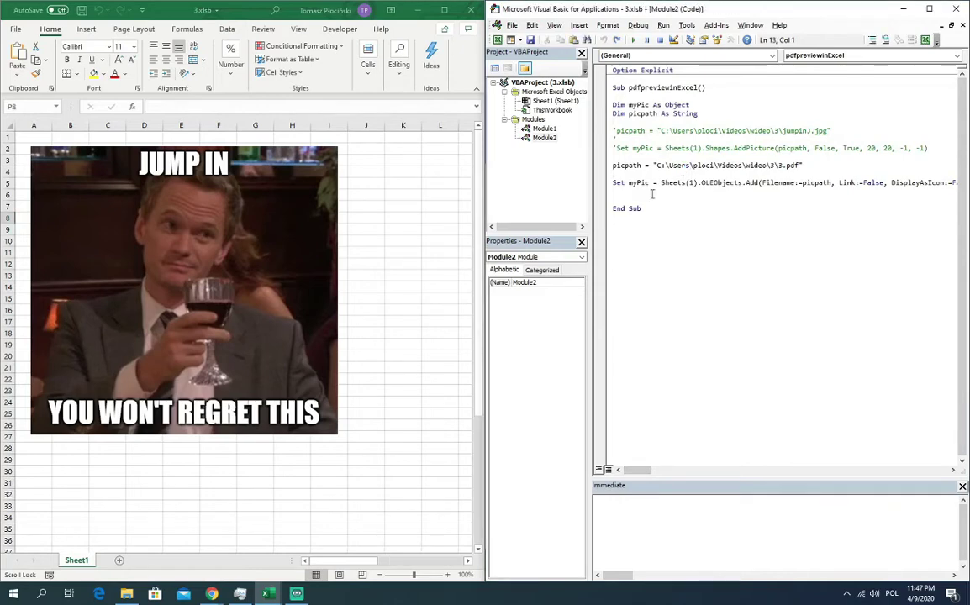
left_click_drag(370, 562, 443, 557)
Step: Uncomment the AddPicture lines, point the jumpinJ.jpg path at 3.pdf, and breakpoint the second path line
left_click(633, 137)
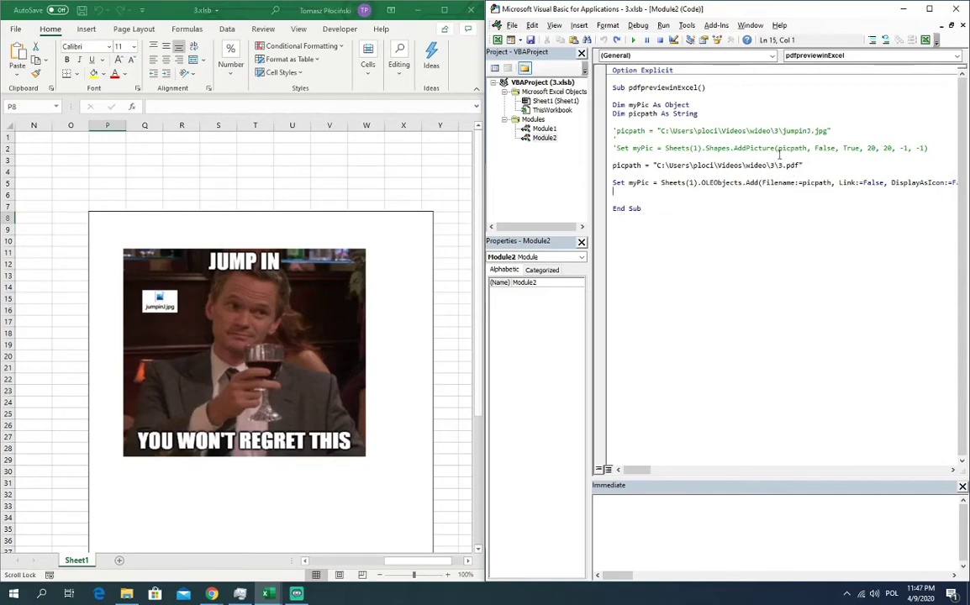
left_click_drag(603, 131, 602, 150)
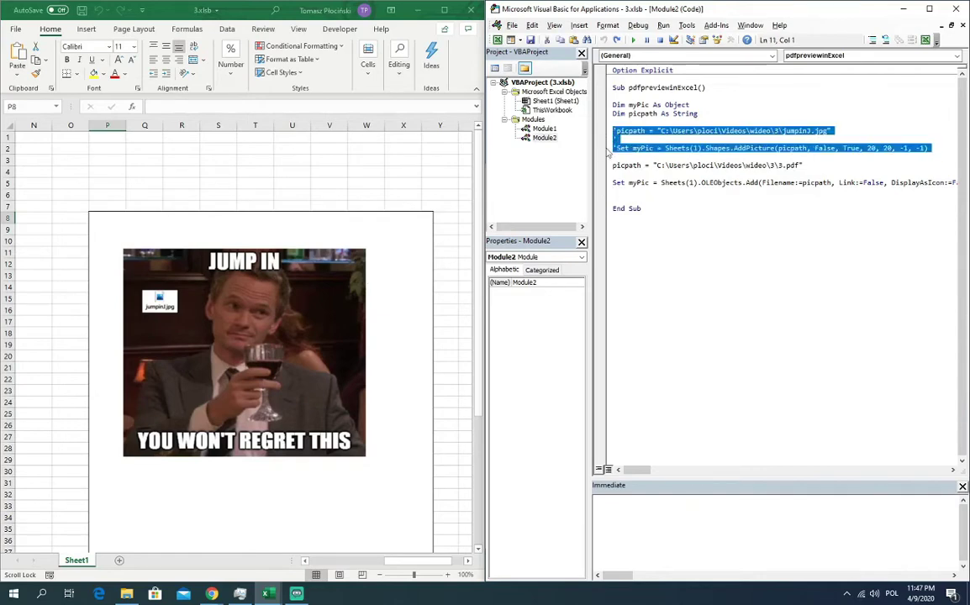
left_click(640, 184)
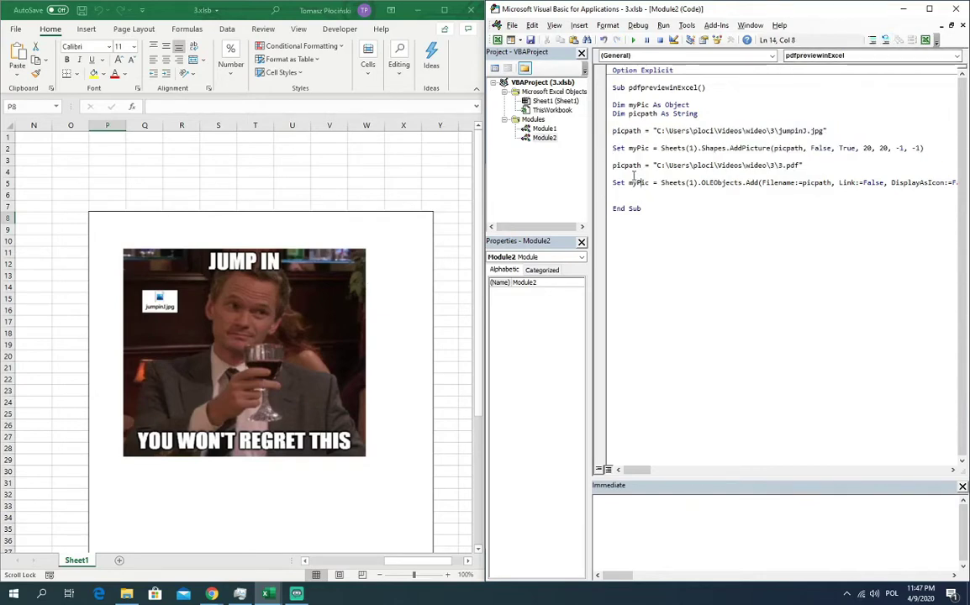
left_click(608, 166)
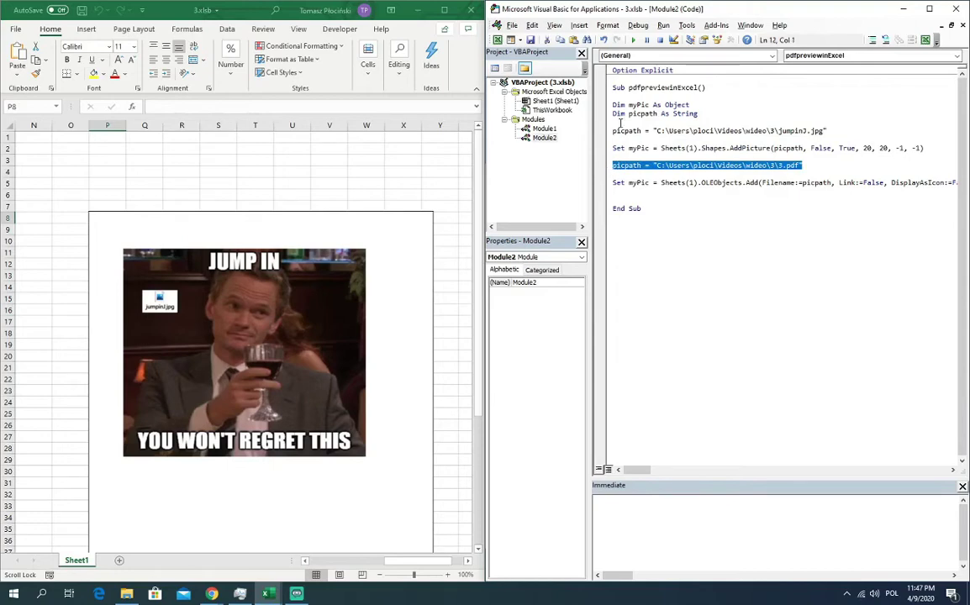
left_click(604, 132)
type("picpath = \"C:\\Users\\ploci\\Videos\\wideo\\3\\3.pdf\"")
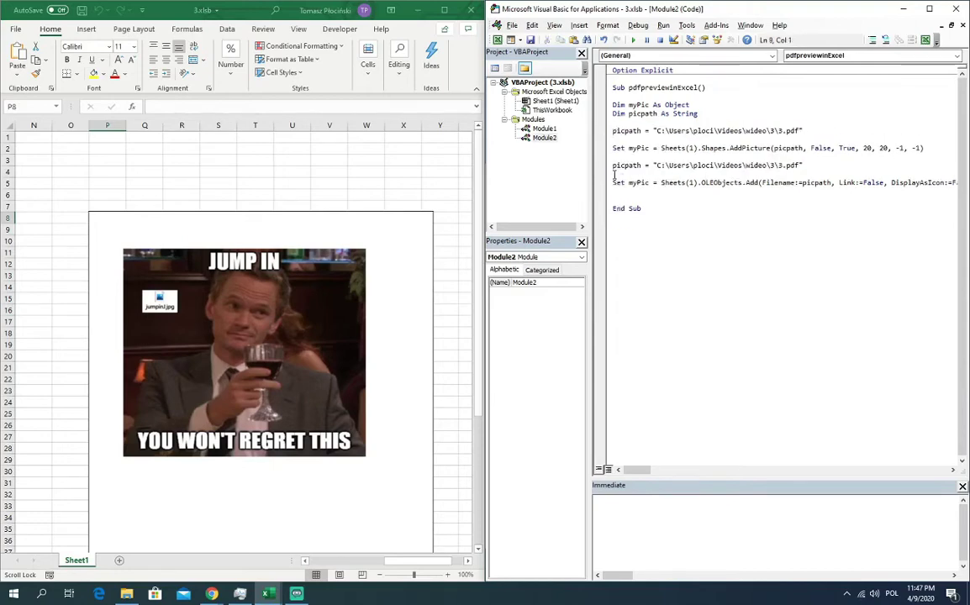
left_click(599, 166)
left_click(662, 148)
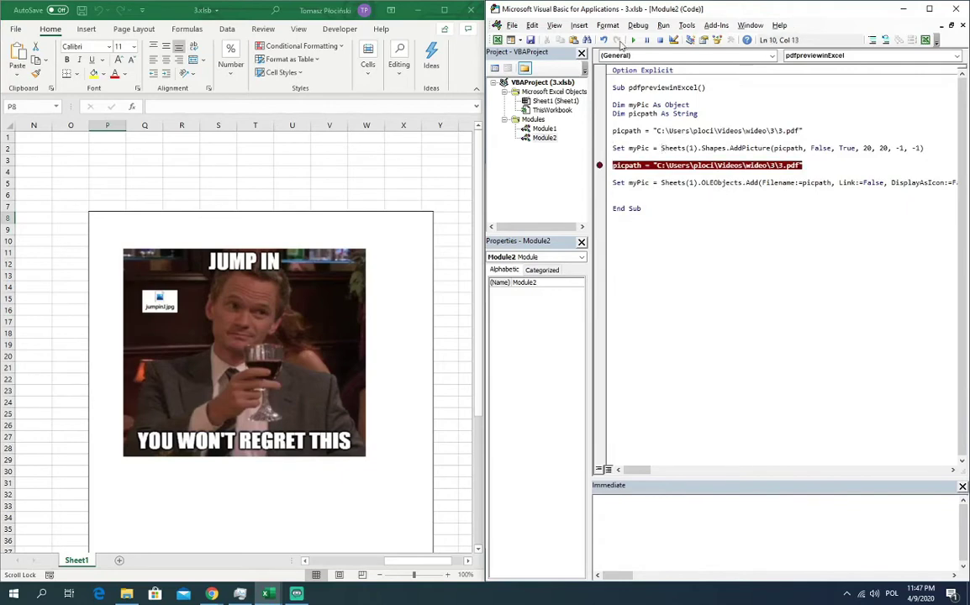
Step: Run to the breakpoint, then arrange the meme picture, broken placeholder and embedded PDF object on Sheet1
key("F5")
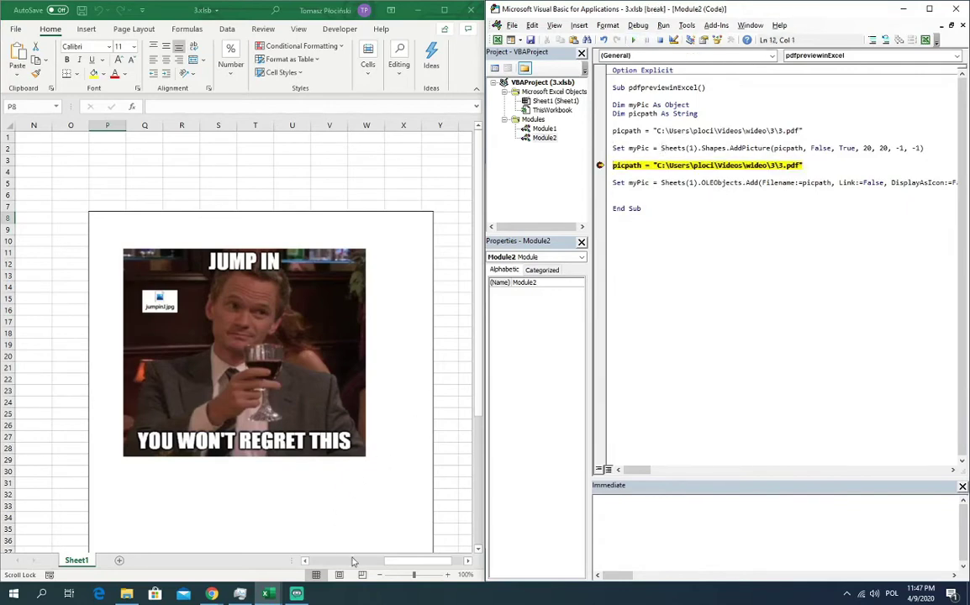
left_click_drag(395, 562, 315, 564)
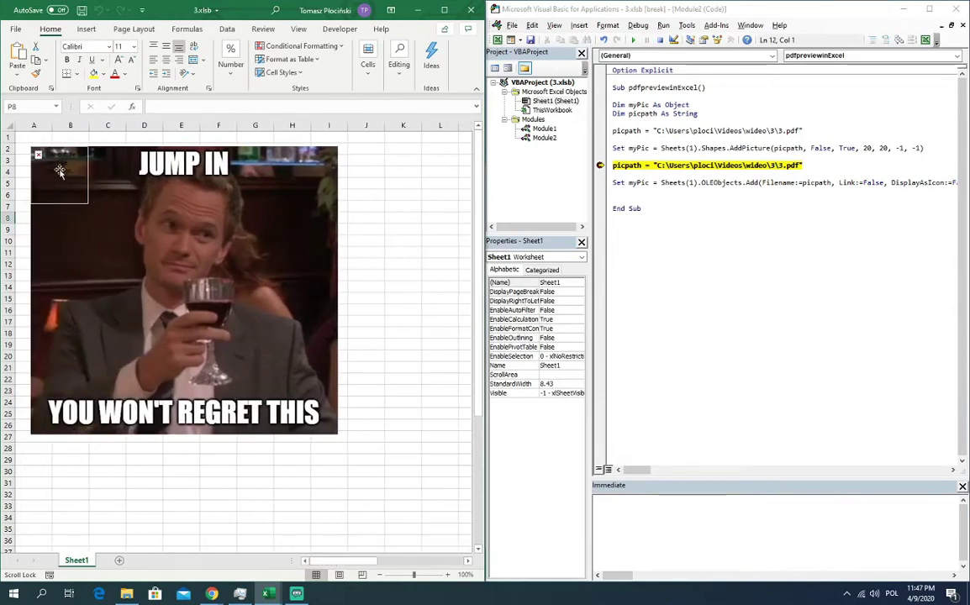
left_click_drag(71, 174, 204, 203)
left_click_drag(68, 177, 101, 256)
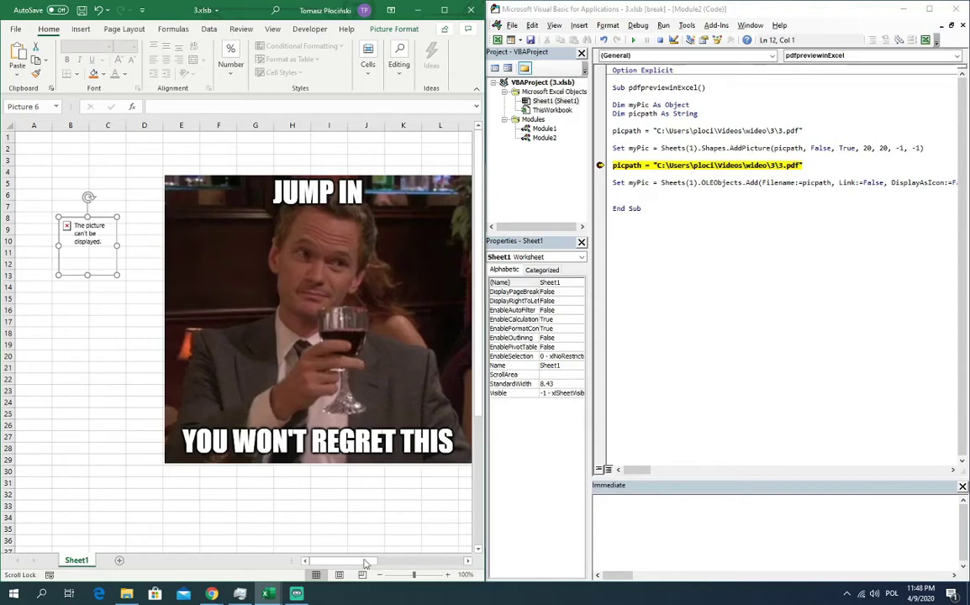
left_click_drag(349, 561, 425, 559)
left_click_drag(297, 481, 247, 410)
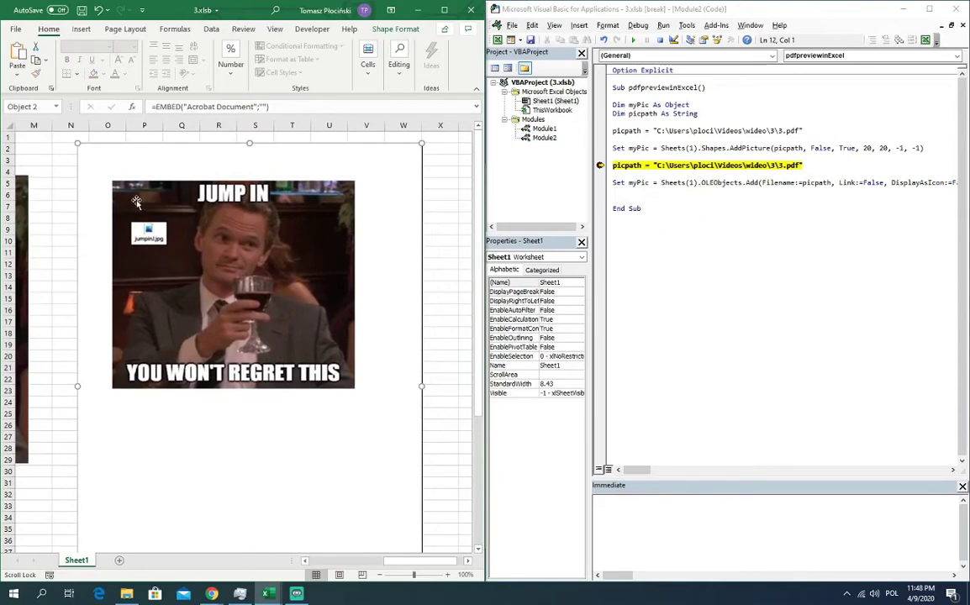
mouse_move(261, 289)
left_mouse_down()
mouse_move(257, 308)
mouse_move(245, 280)
left_mouse_up()
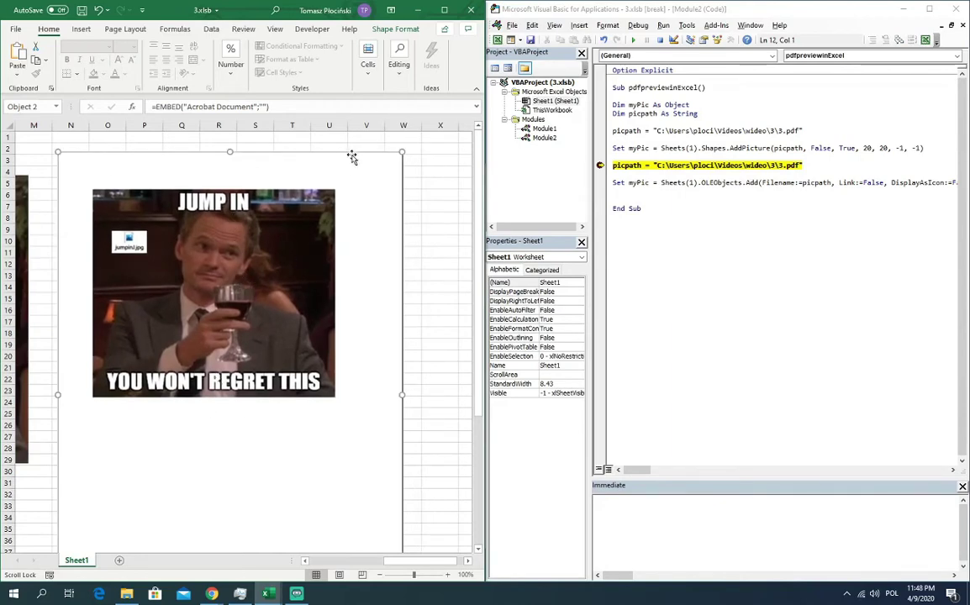
double_click(250, 257)
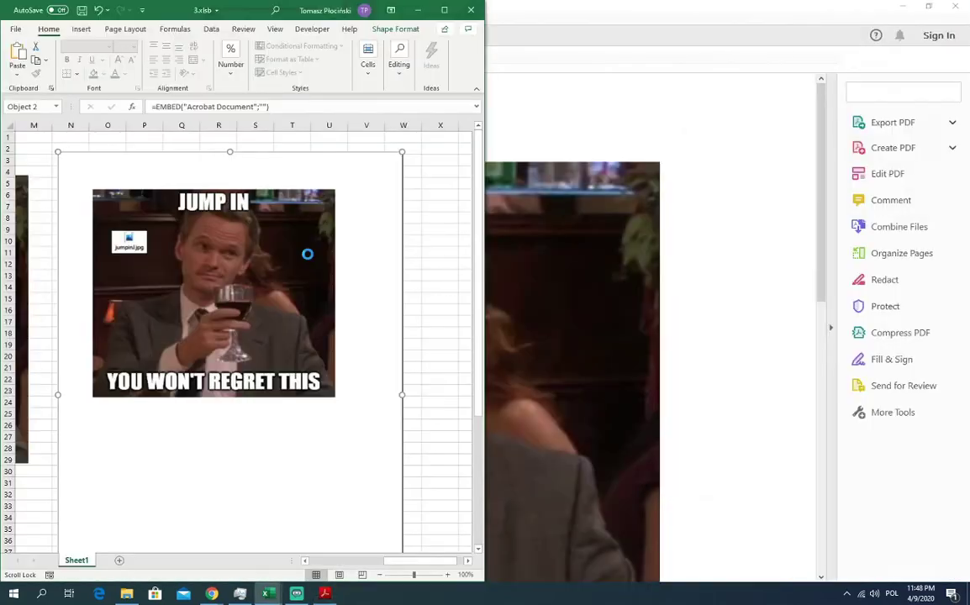
mouse_move(650, 16)
left_mouse_down()
mouse_move(445, 97)
mouse_move(505, 124)
left_mouse_up()
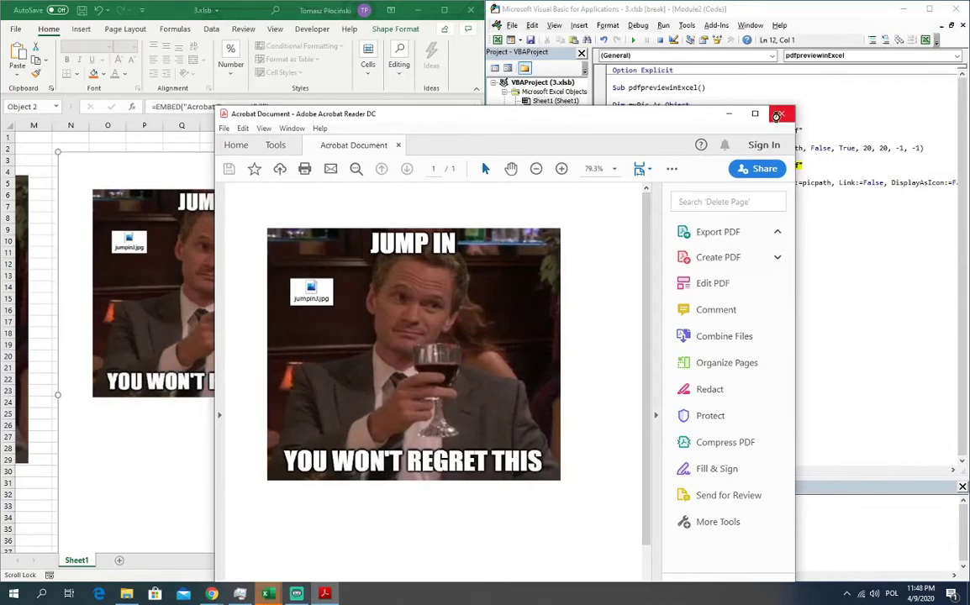
left_click(781, 114)
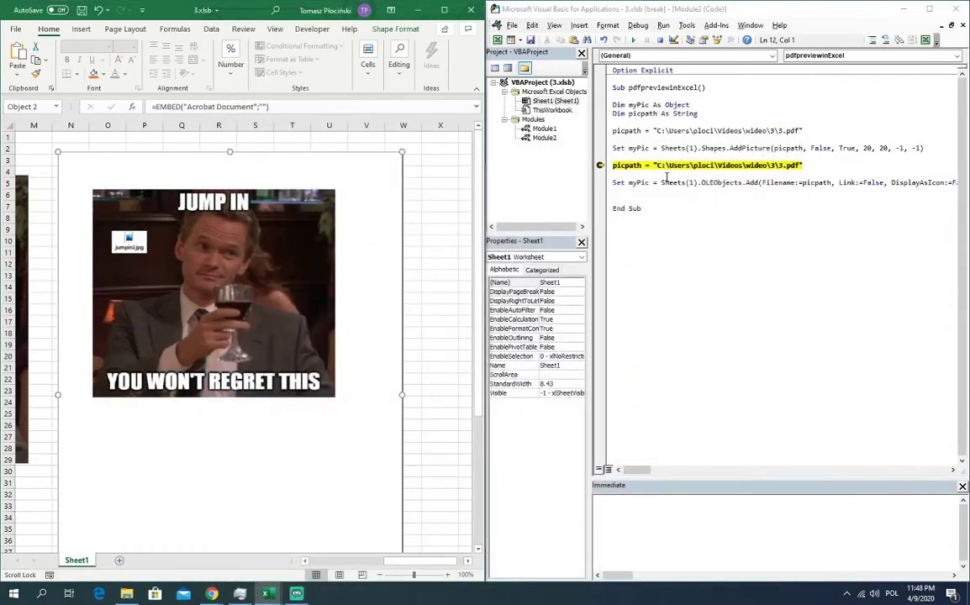
Step: Stop the paused macro with the Reset button on the VBA toolbar
left_click(660, 40)
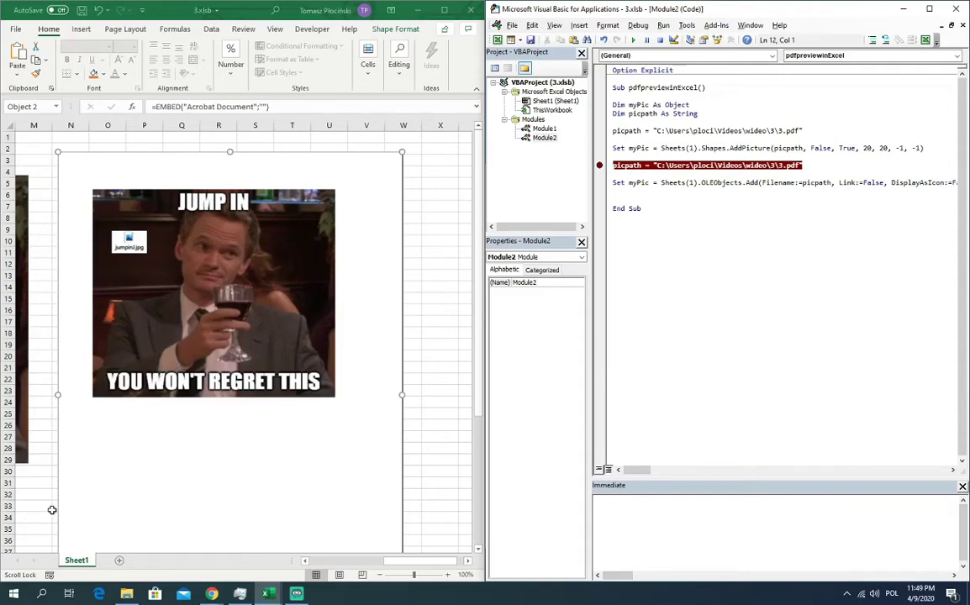
Step: Launch Acrobat Reader DC, accept it as default PDF app, dismiss the setup guide, and minimize it
left_click(13, 595)
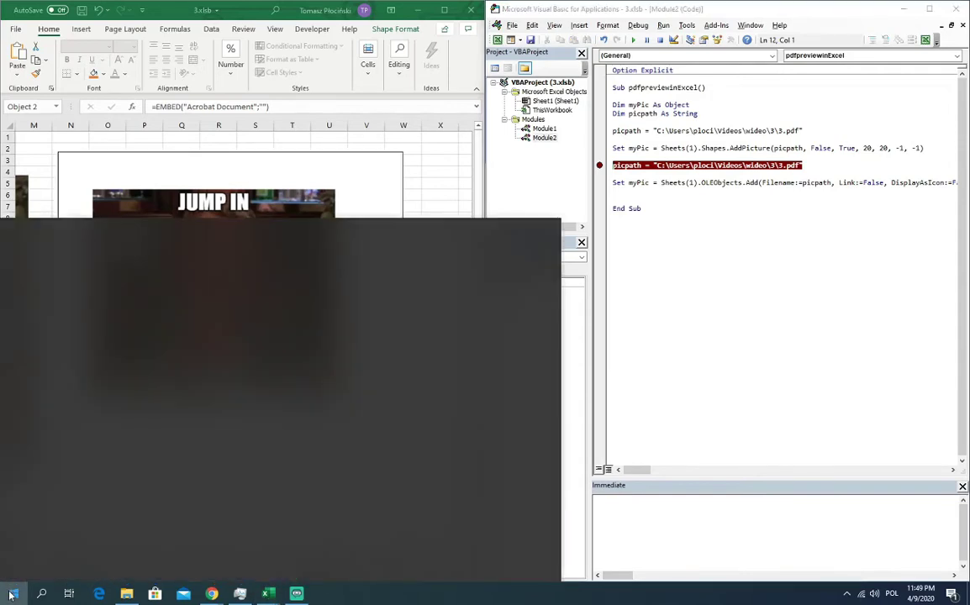
left_click(110, 350)
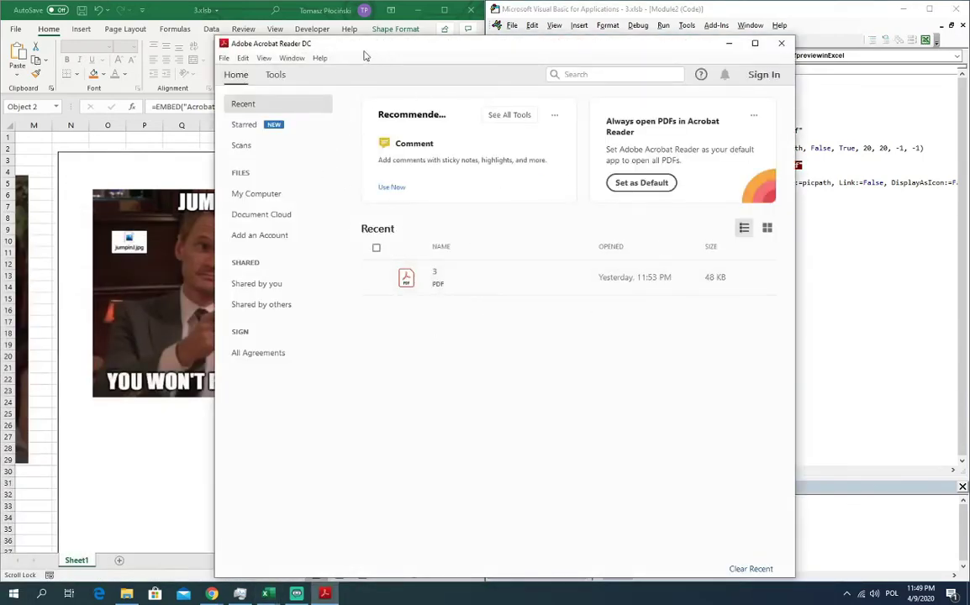
left_click_drag(332, 47, 299, 117)
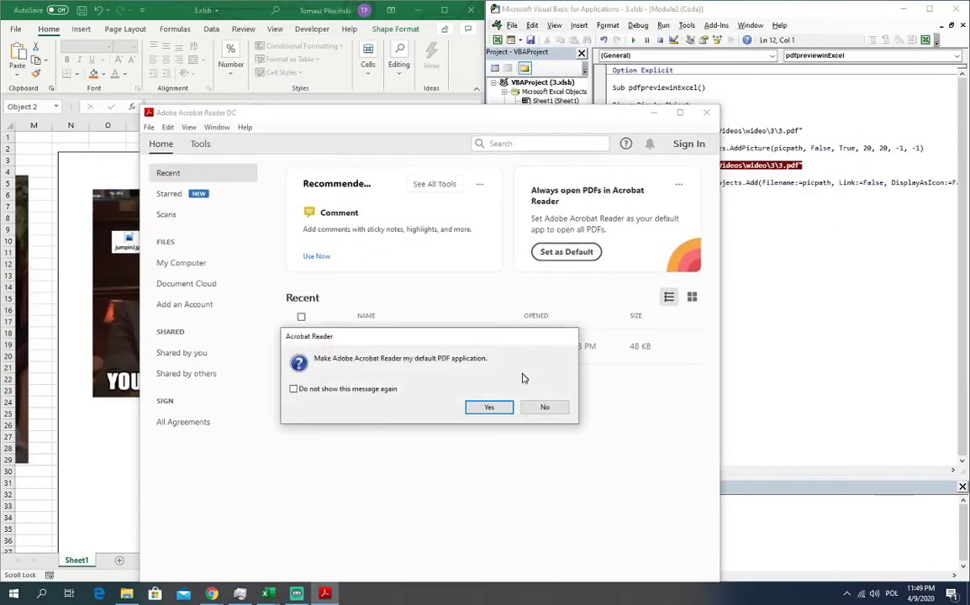
left_click(489, 408)
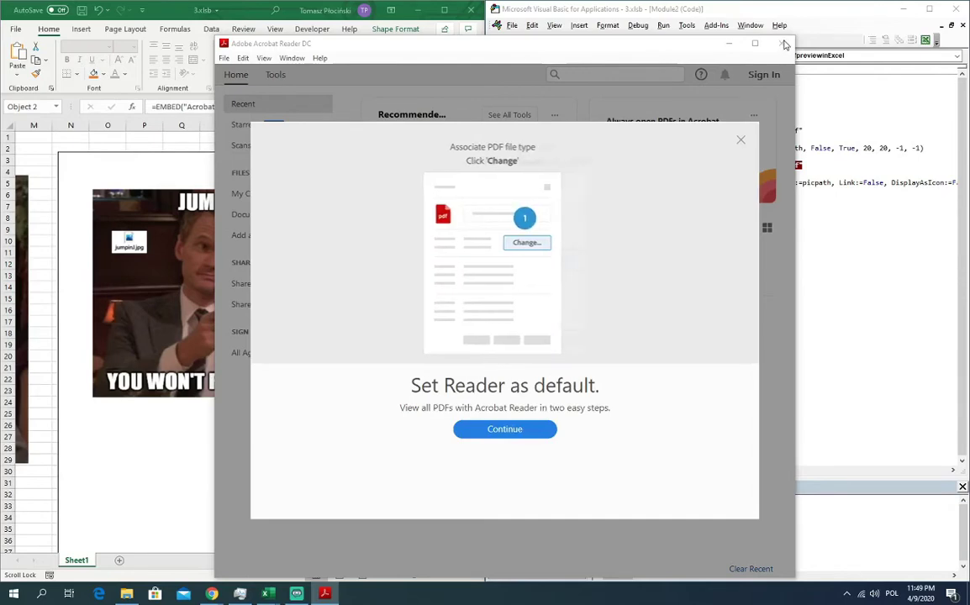
left_click(740, 140)
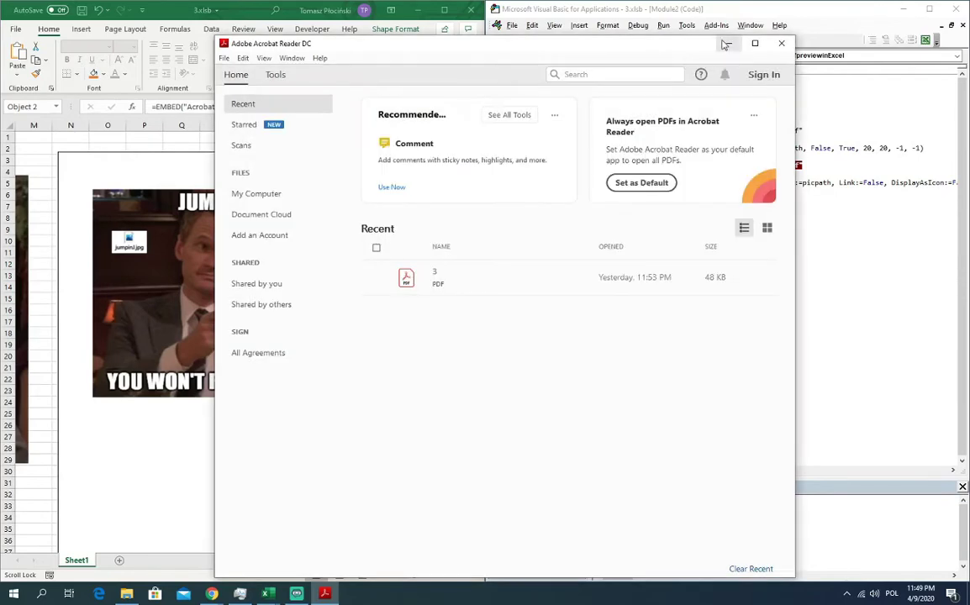
left_click(726, 44)
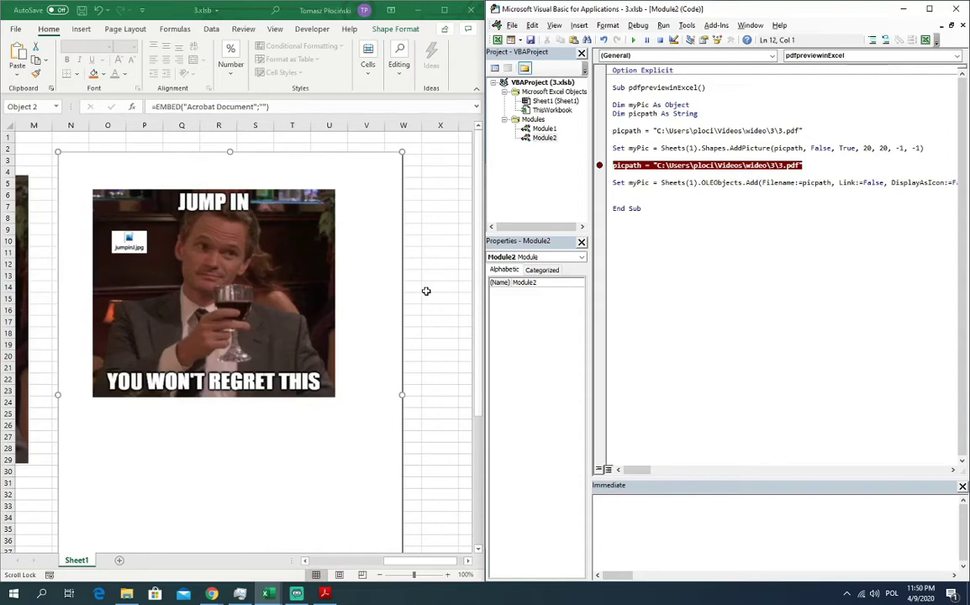
Step: Open the Properties of 3.pdf in folder 3
mouse_move(126, 594)
left_click(141, 555)
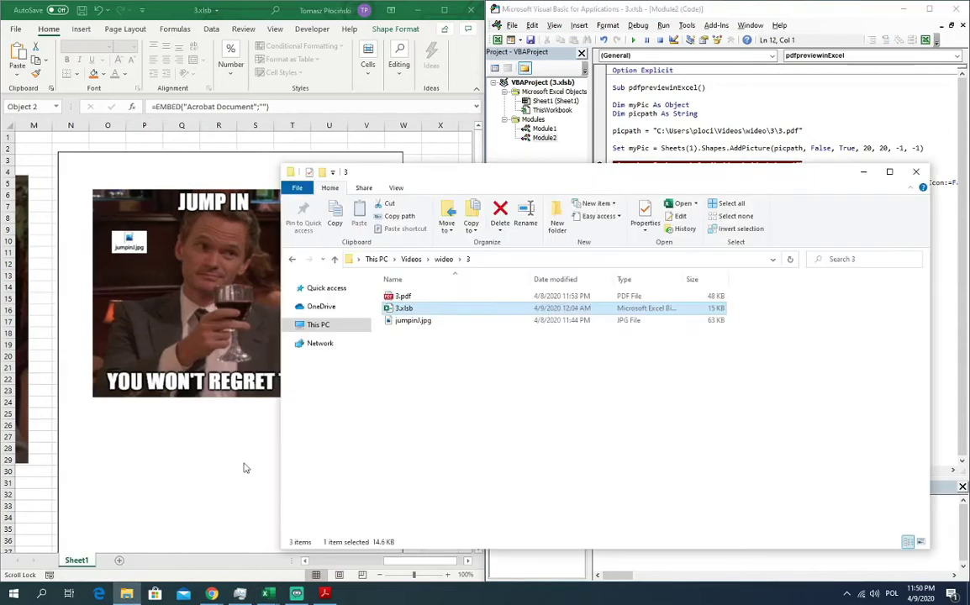
right_click(411, 298)
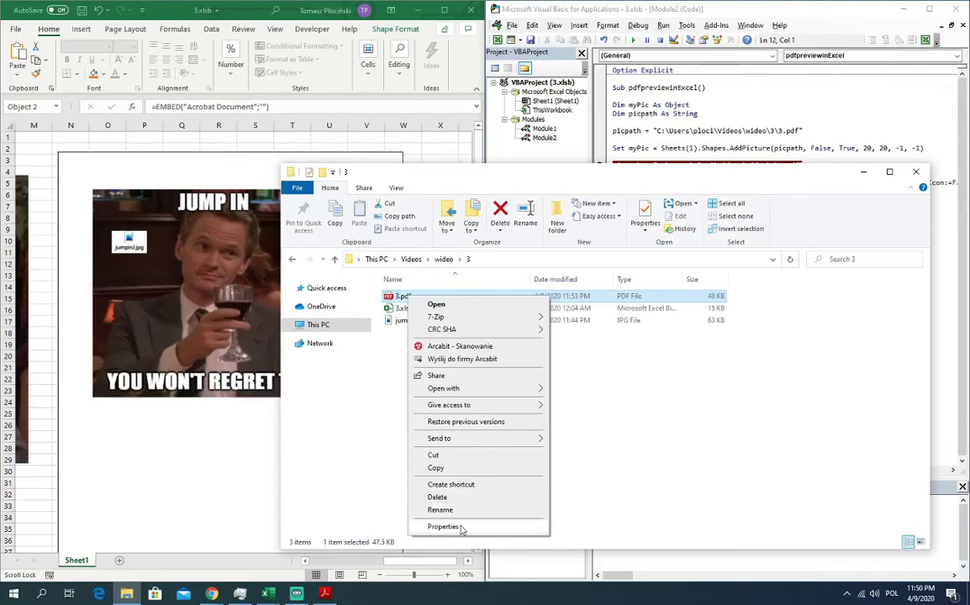
left_click(443, 527)
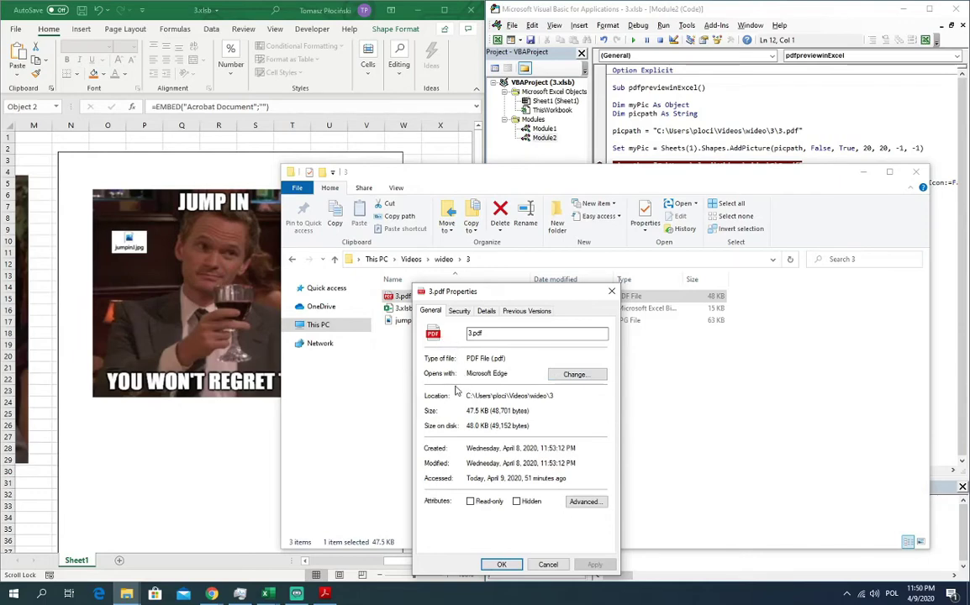
Step: Change 3.pdf's Opens with to Adobe Acrobat Reader DC, apply, and close the dialog
left_click_drag(466, 374, 513, 375)
left_click(515, 375)
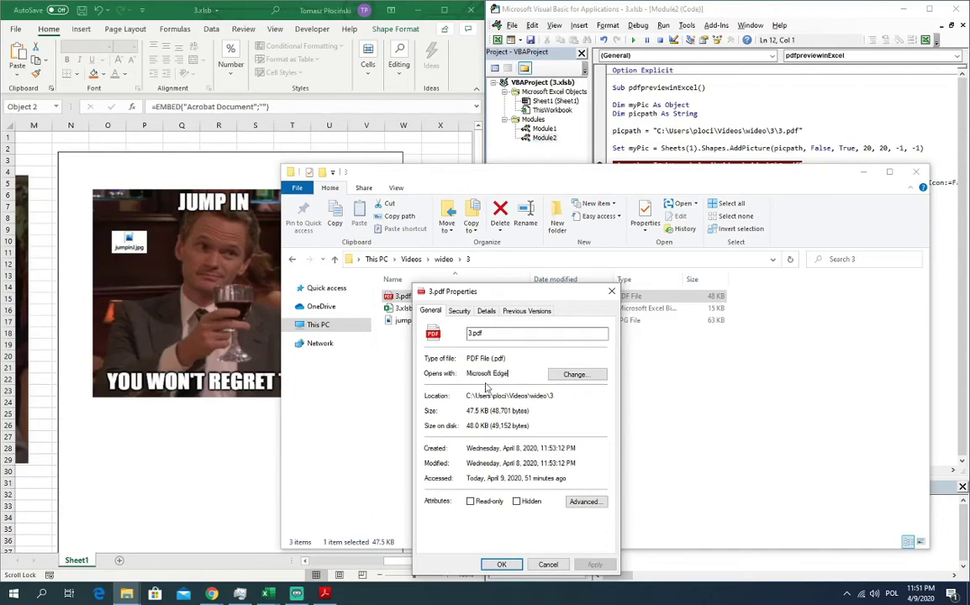
left_click(565, 383)
left_click(501, 294)
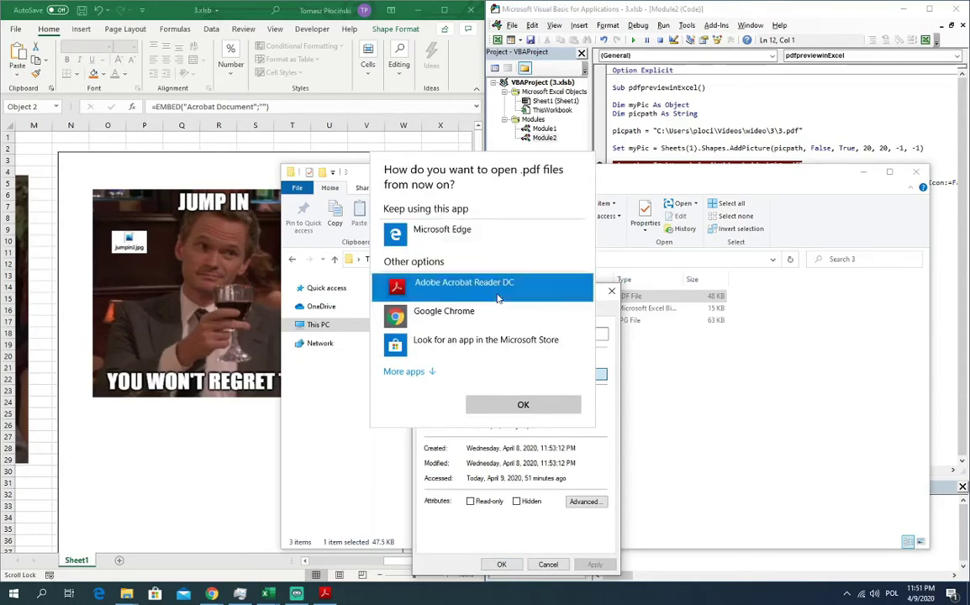
left_click(509, 409)
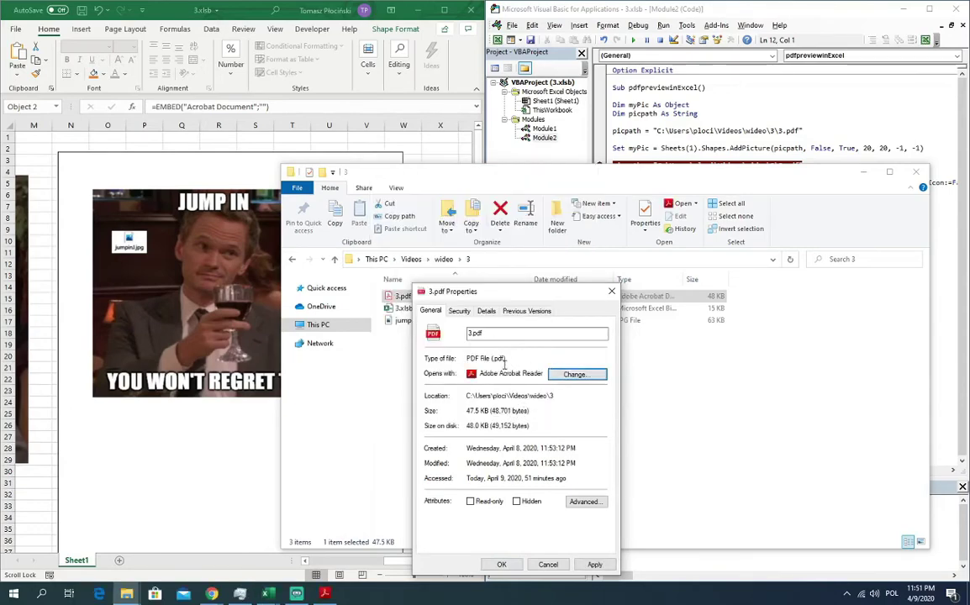
left_click(591, 565)
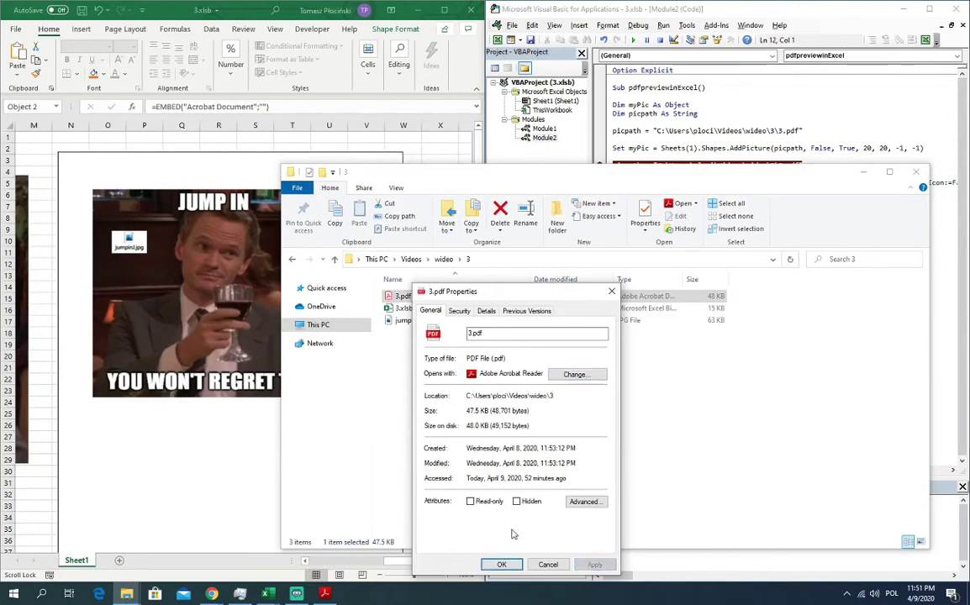
left_click(503, 565)
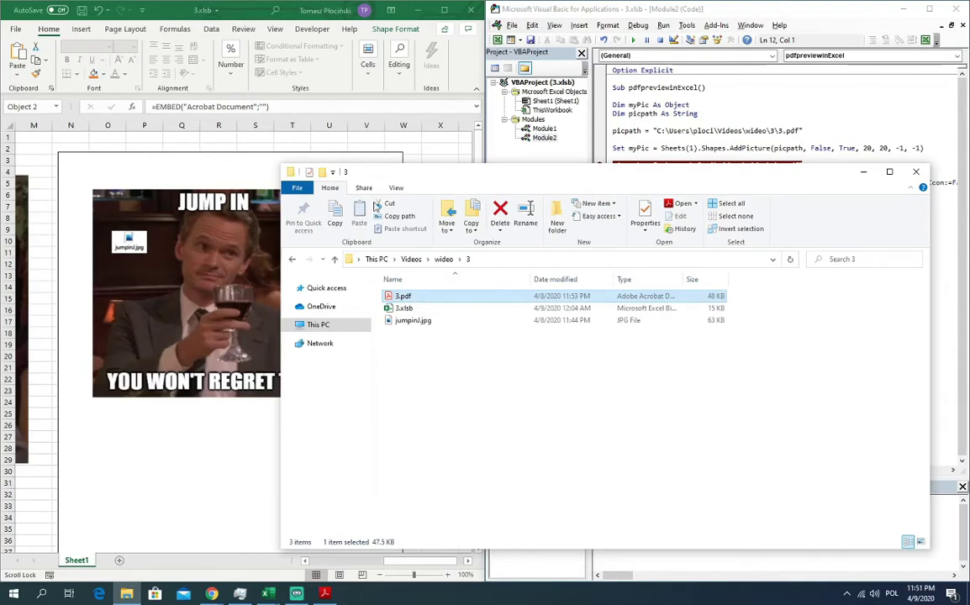
mouse_move(680, 177)
left_mouse_down()
mouse_move(674, 223)
mouse_move(696, 132)
left_mouse_up()
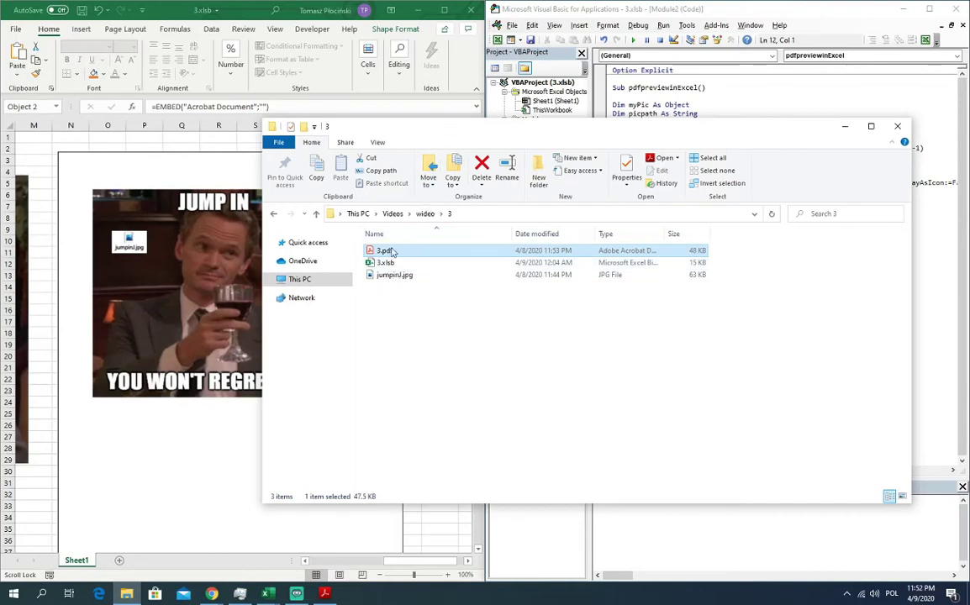
mouse_move(404, 296)
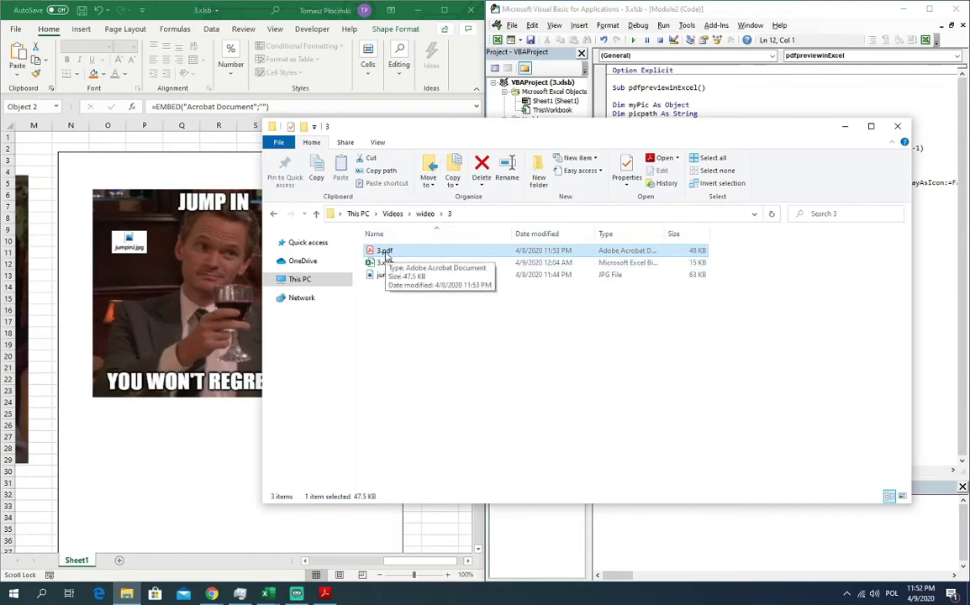
Step: Open 3.pdf in Acrobat Reader and minimize the folder window
double_click(385, 255)
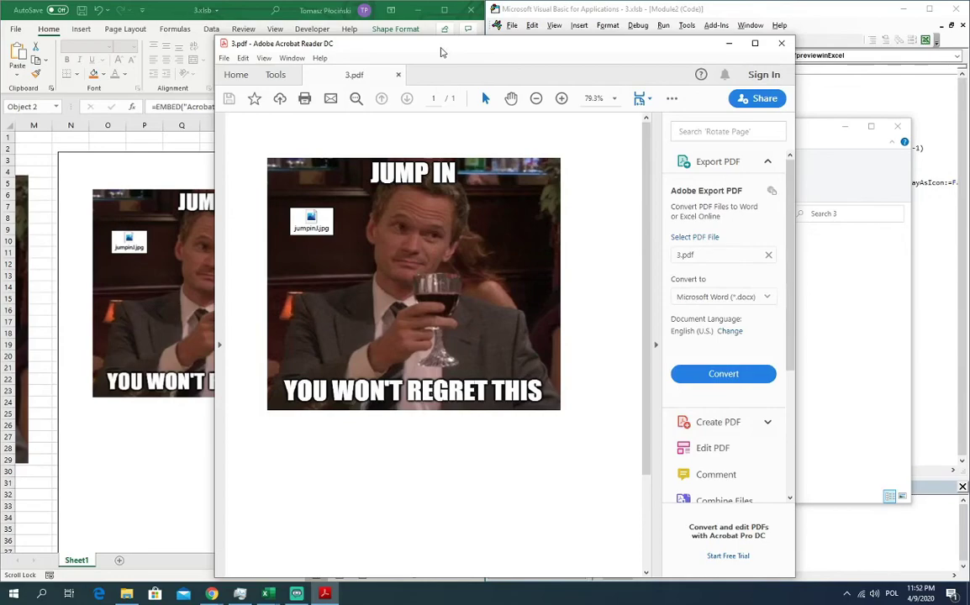
left_click_drag(440, 52, 571, 121)
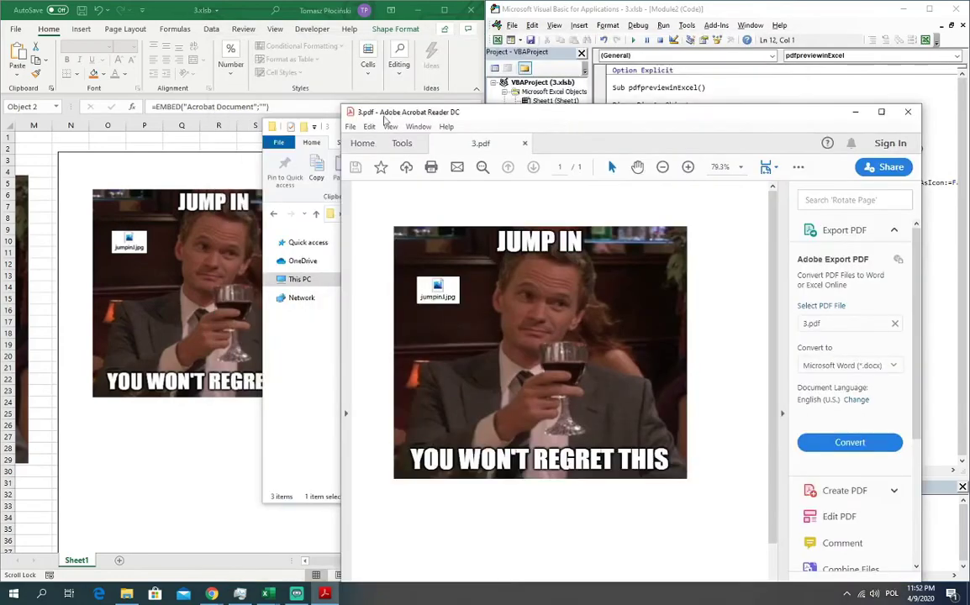
left_click(313, 374)
left_click(845, 126)
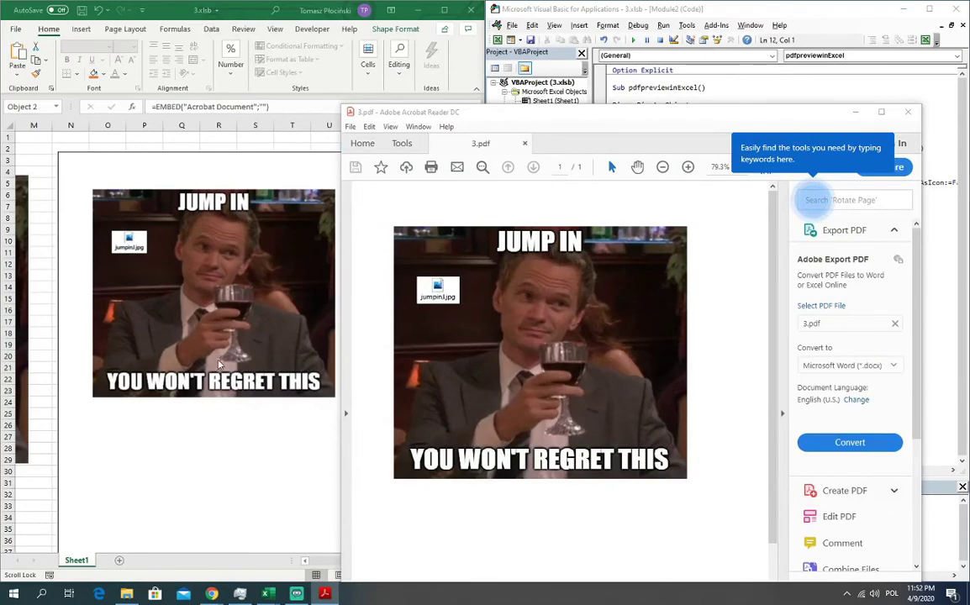
Step: Review 3.pdf's document properties (Excel-produced, 47.56 KB) and close them
left_click(351, 127)
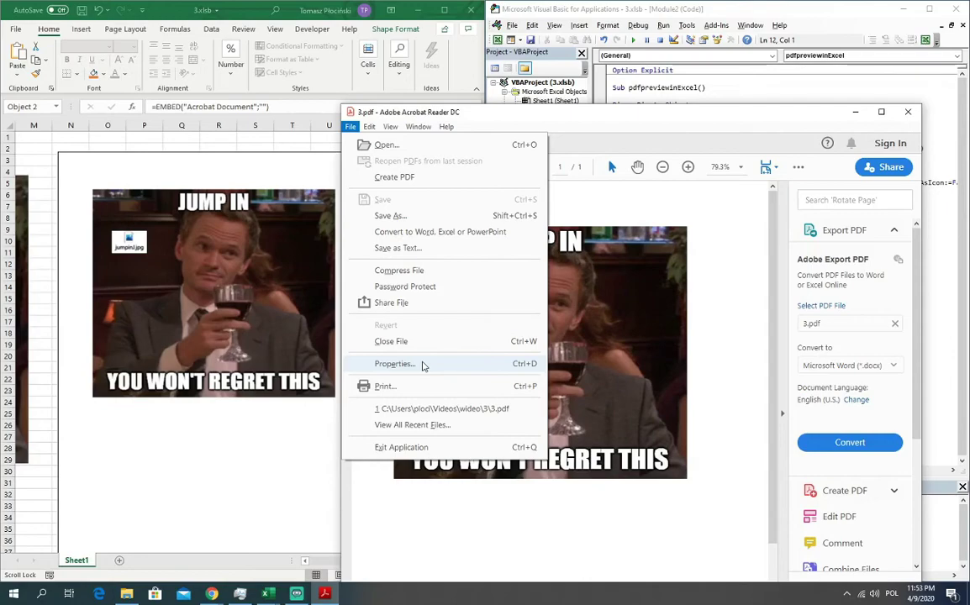
left_click(423, 366)
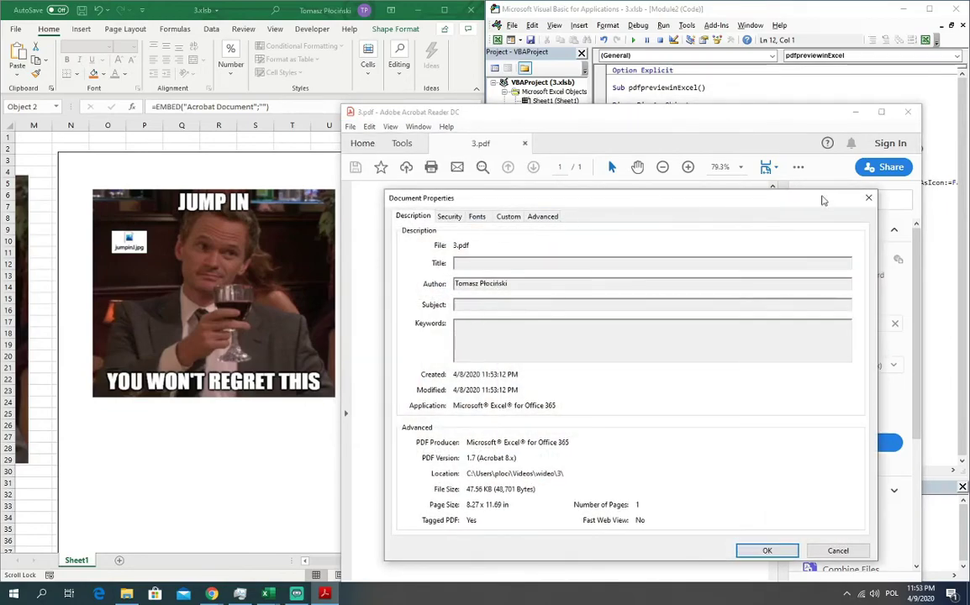
key("Escape")
left_click(352, 127)
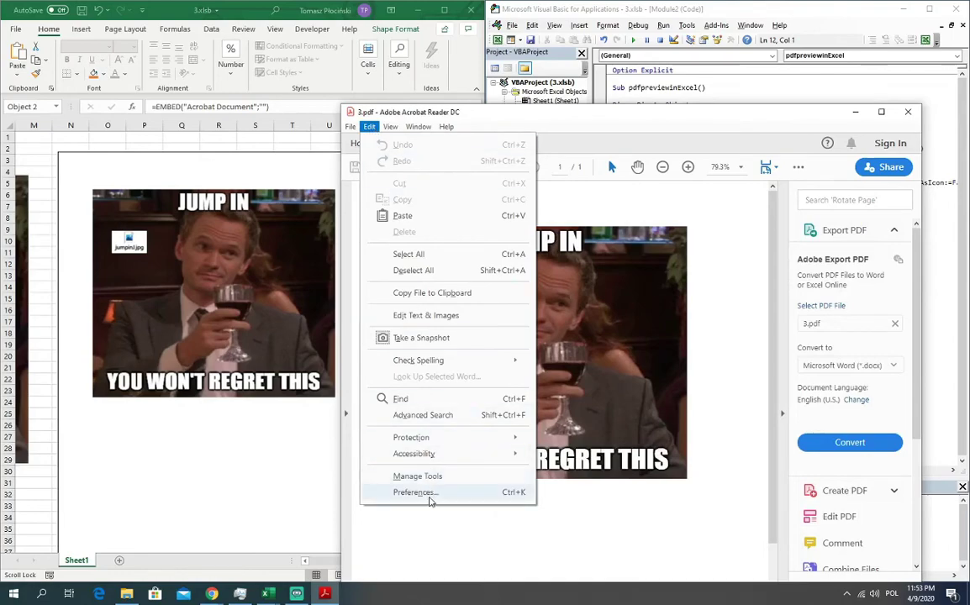
Step: In Preferences > Security (Enhanced), uncheck Enable Protected Mode at startup, confirm, and save
left_click(429, 499)
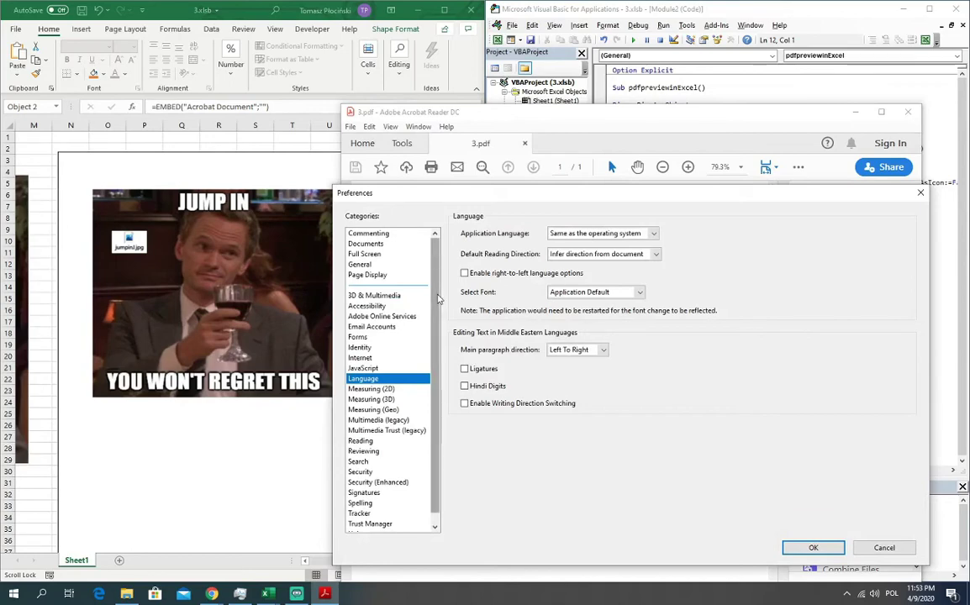
scroll(395, 286, "down", 1)
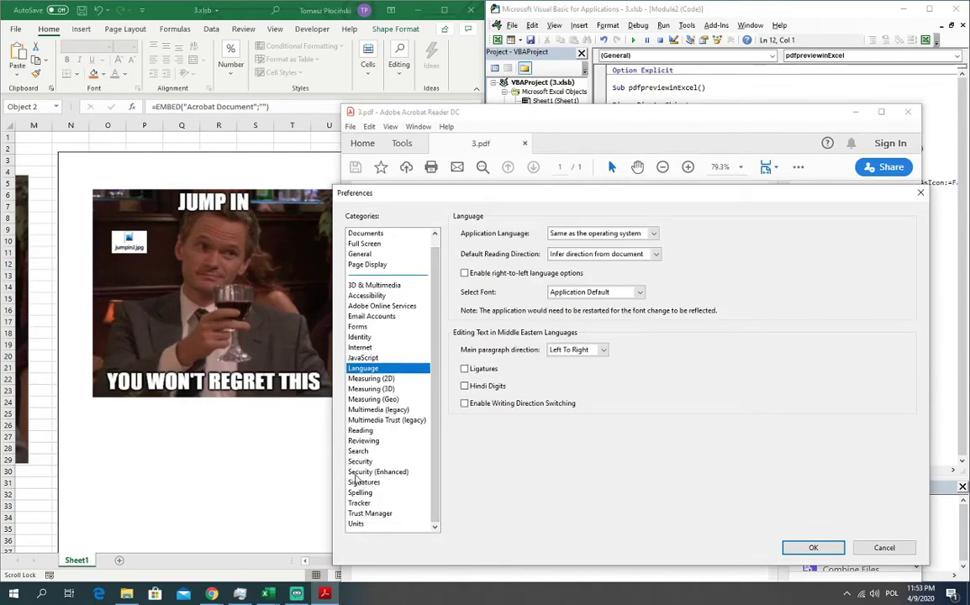
left_click(374, 472)
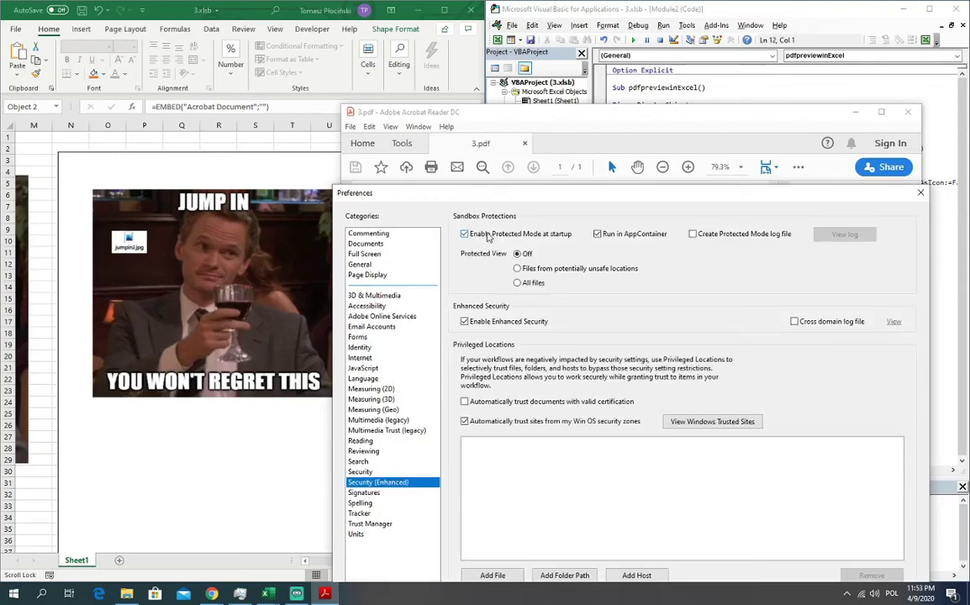
left_click(487, 236)
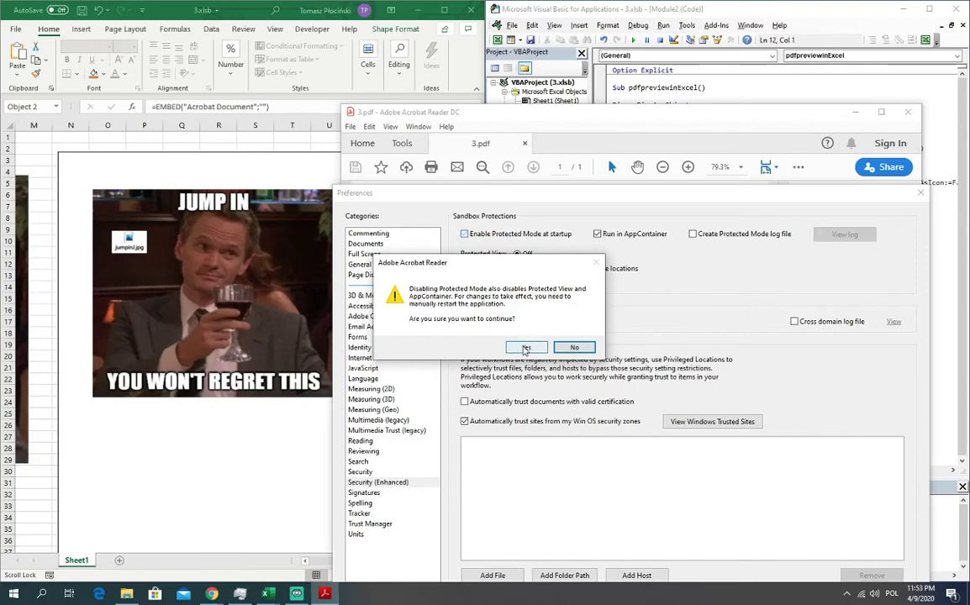
left_click(525, 347)
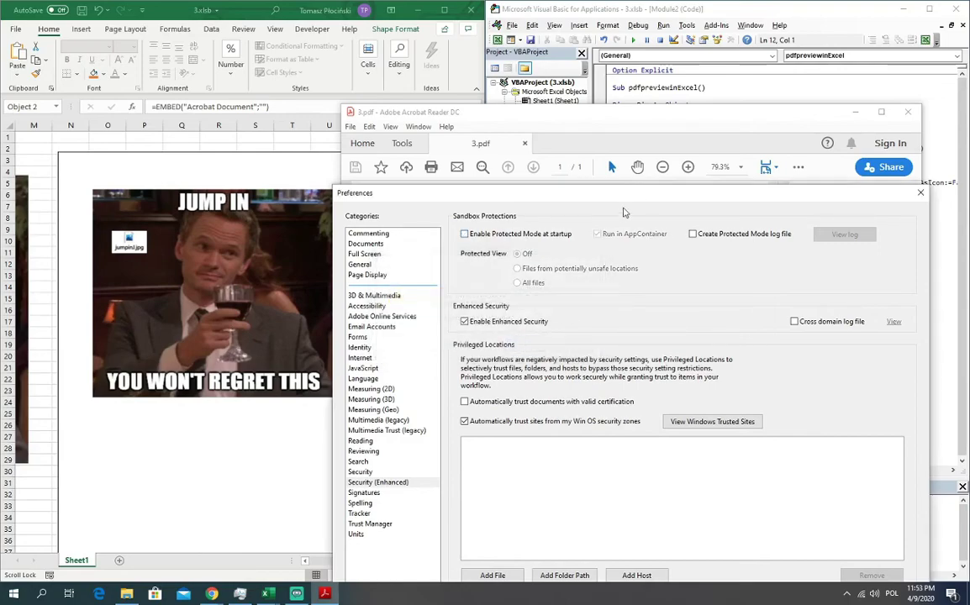
left_click_drag(579, 188, 576, 86)
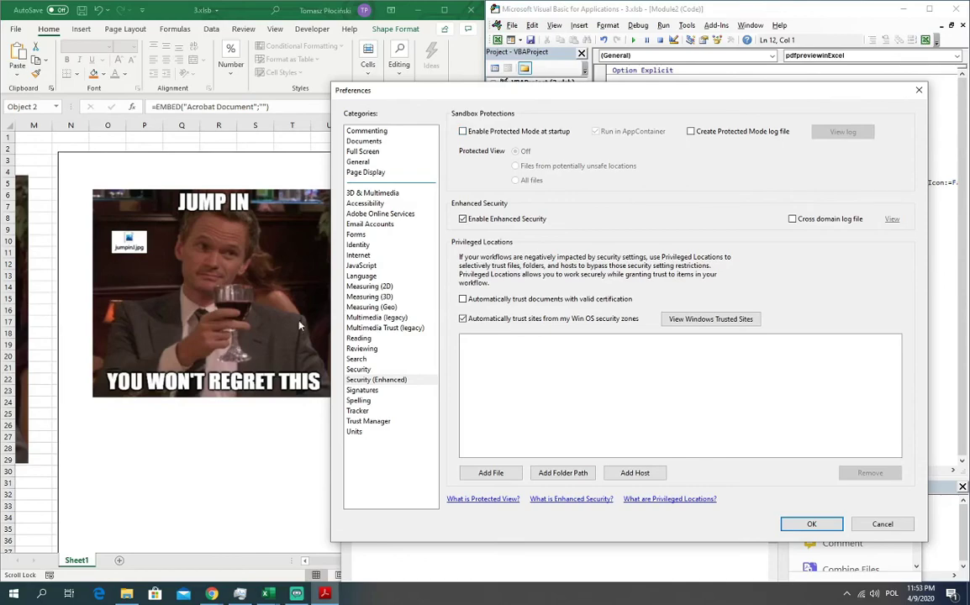
left_click(787, 525)
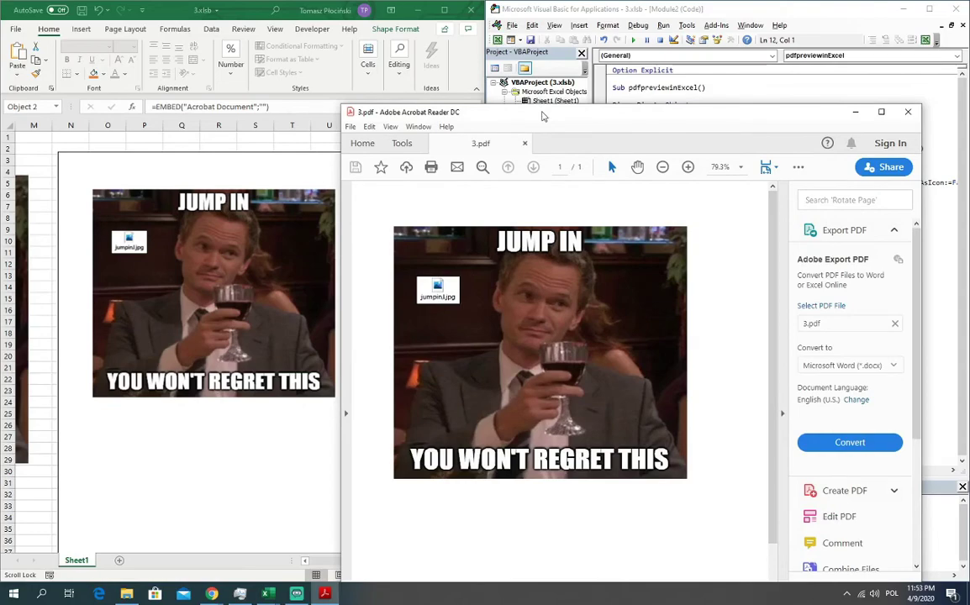
Step: View the Module1 code then Module2's in the VBA editor, and minimize Acrobat Reader
left_click(576, 15)
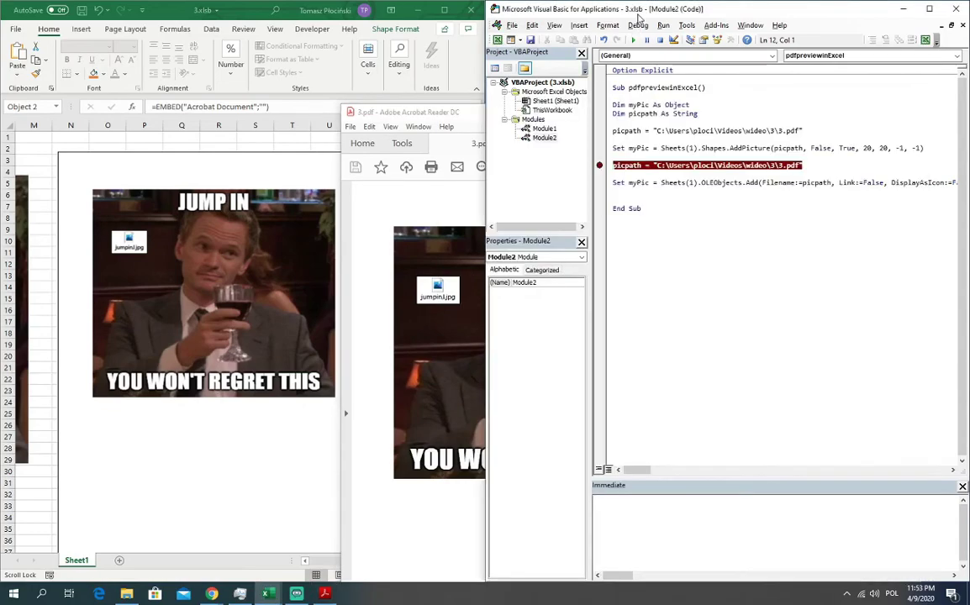
double_click(546, 129)
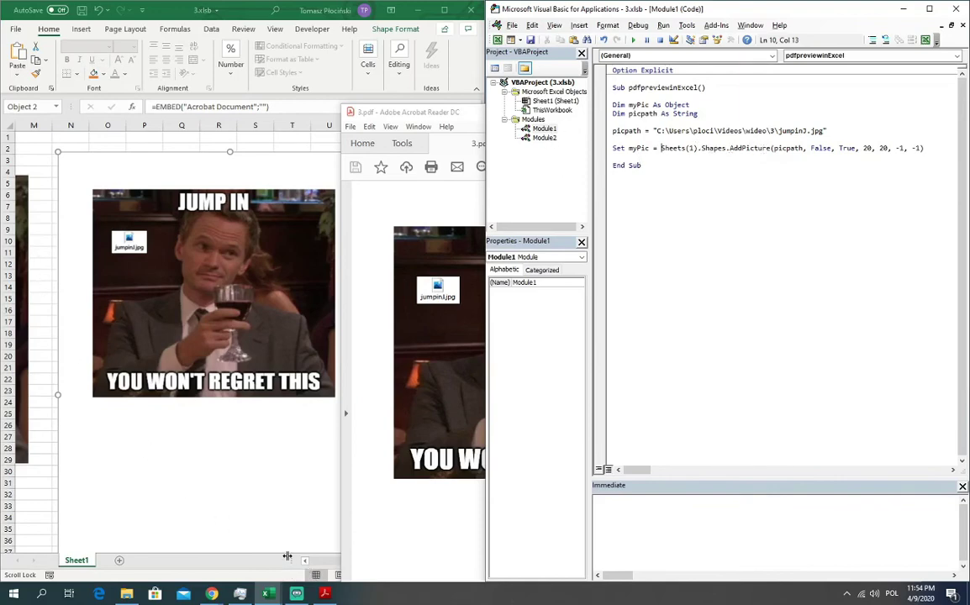
double_click(543, 138)
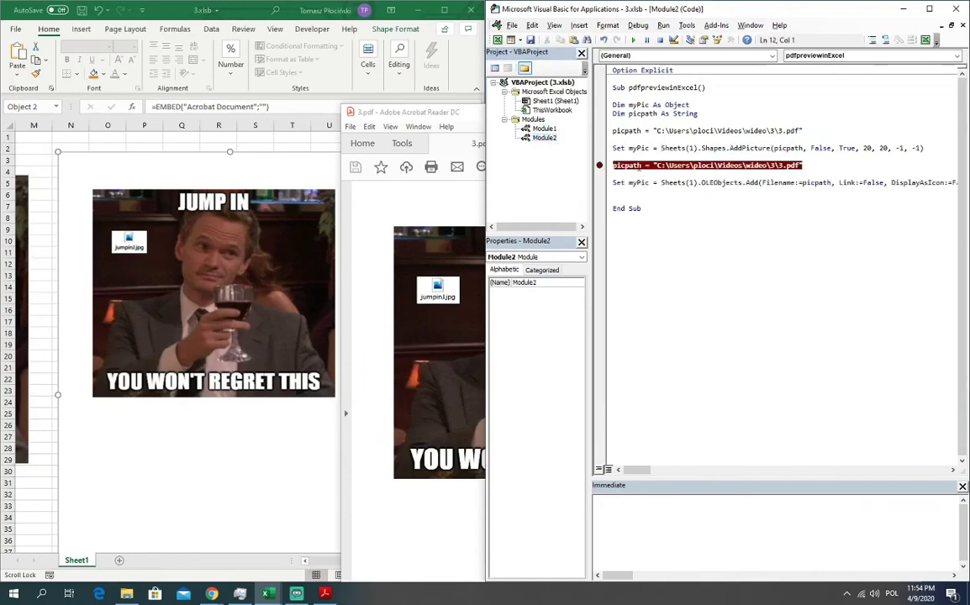
left_click(651, 171)
left_click_drag(462, 118, 328, 95)
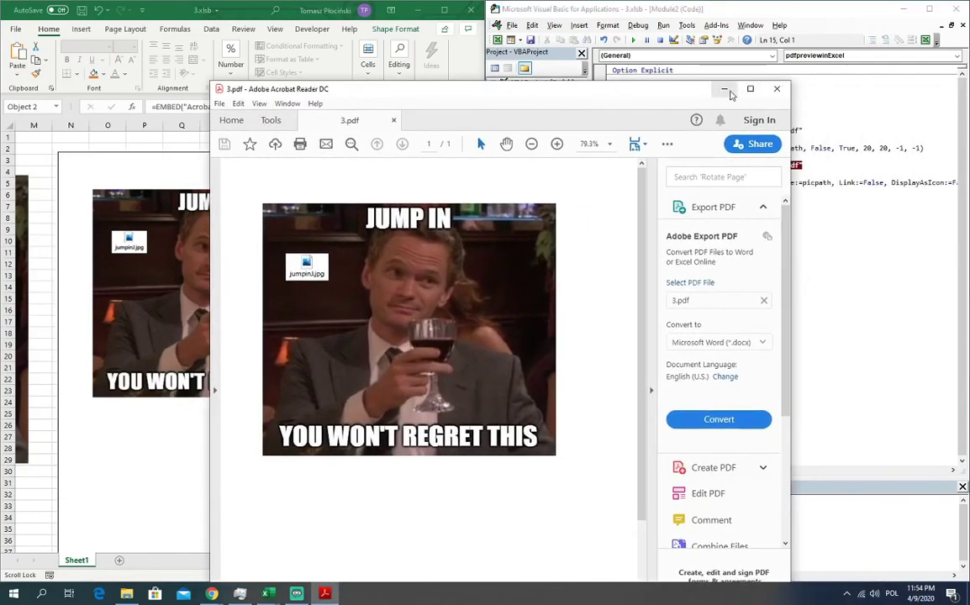
left_click(777, 88)
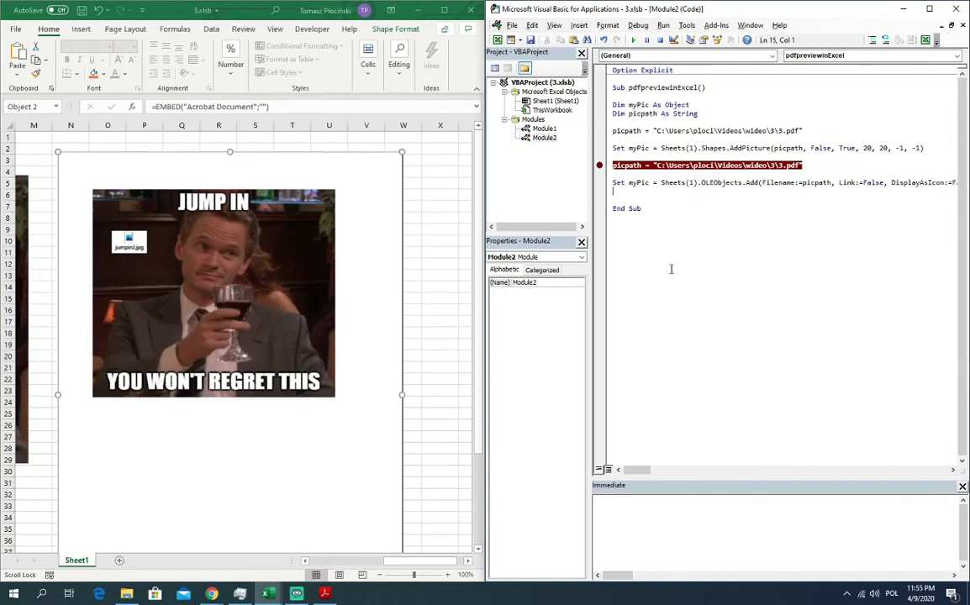
Step: Reopen Acrobat Reader's Preferences on 3.pdf to recheck that Protected Mode at startup stays off
left_click(336, 595)
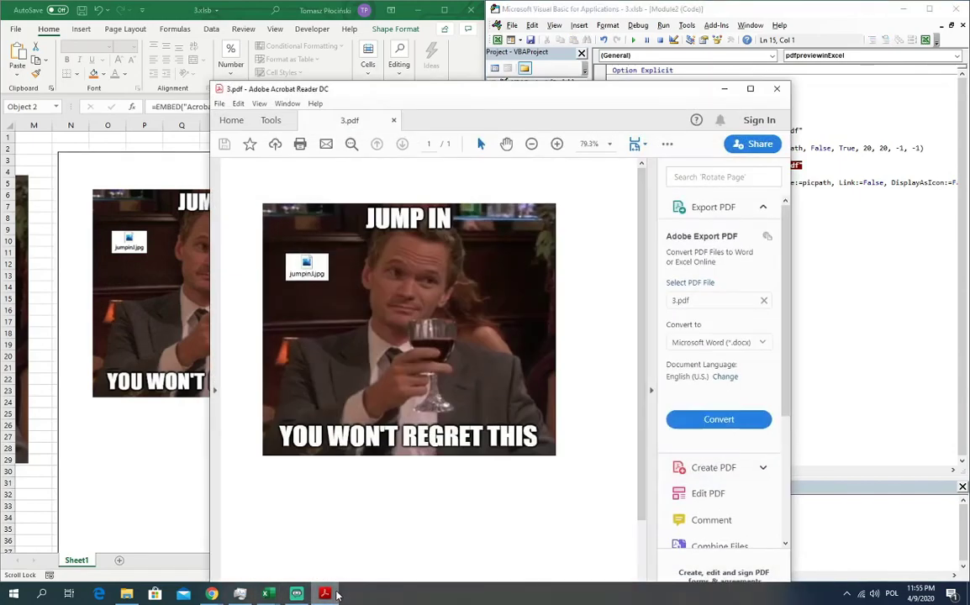
left_click(239, 103)
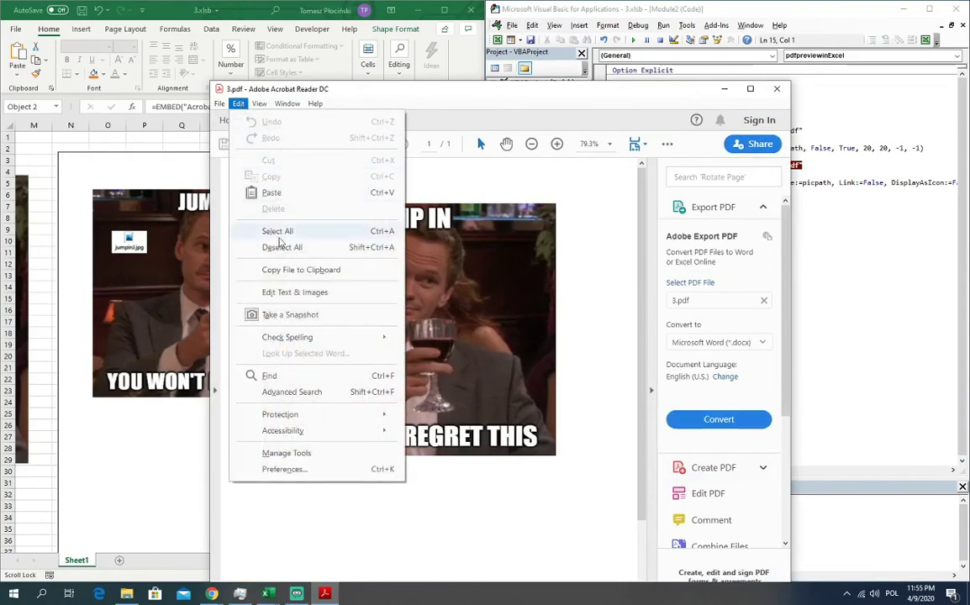
left_click(283, 469)
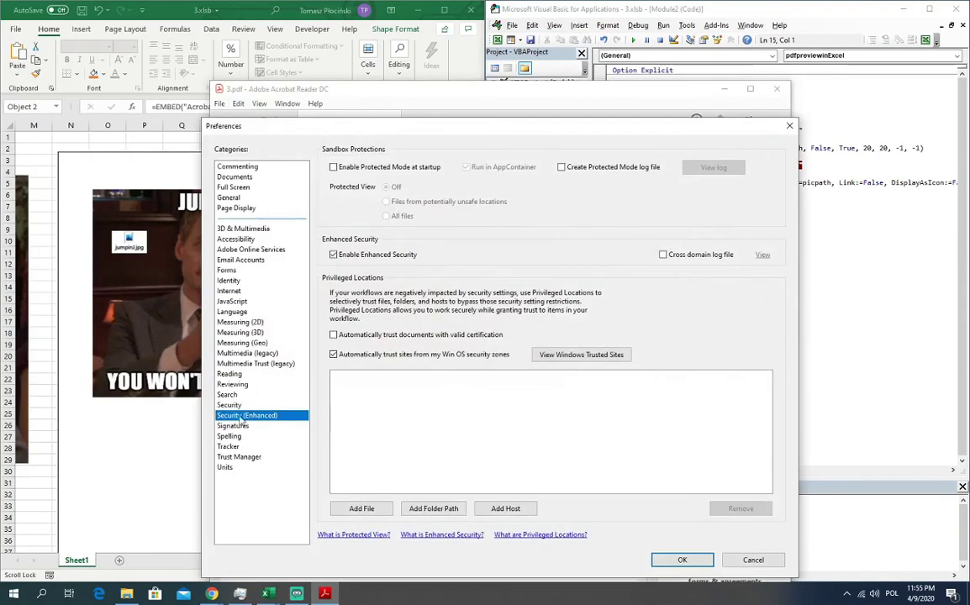